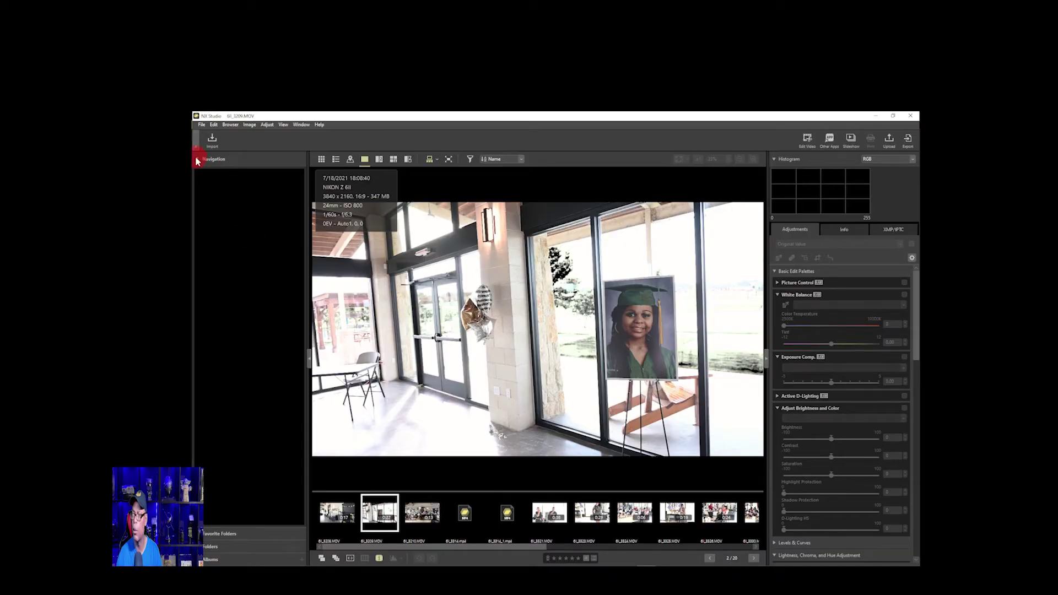
Step: Browse to the FAITH GRADUATION 2021 > VIDEO folder and hide the left panel for a wider preview
{"action": "left_click", "coordinate": [196, 161]}
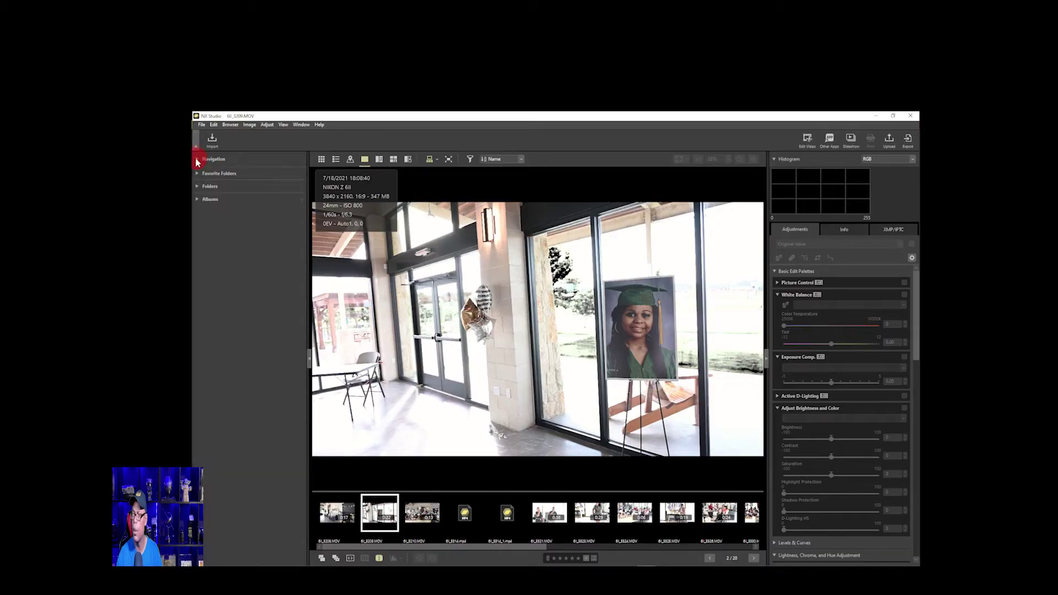
{"action": "left_click", "coordinate": [210, 187]}
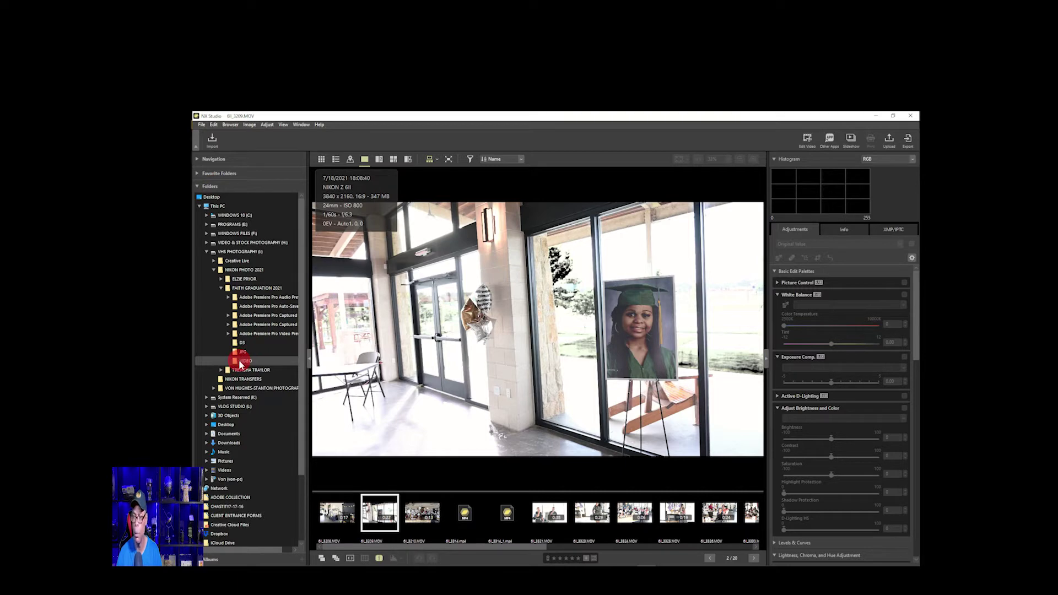
{"action": "left_click", "coordinate": [239, 359]}
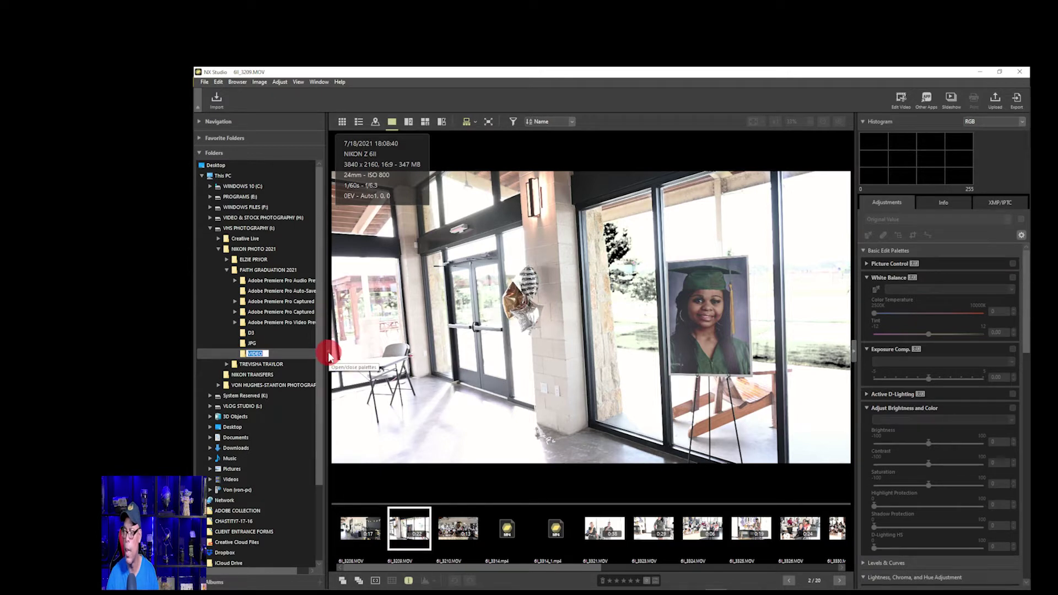
{"action": "left_click", "coordinate": [328, 351]}
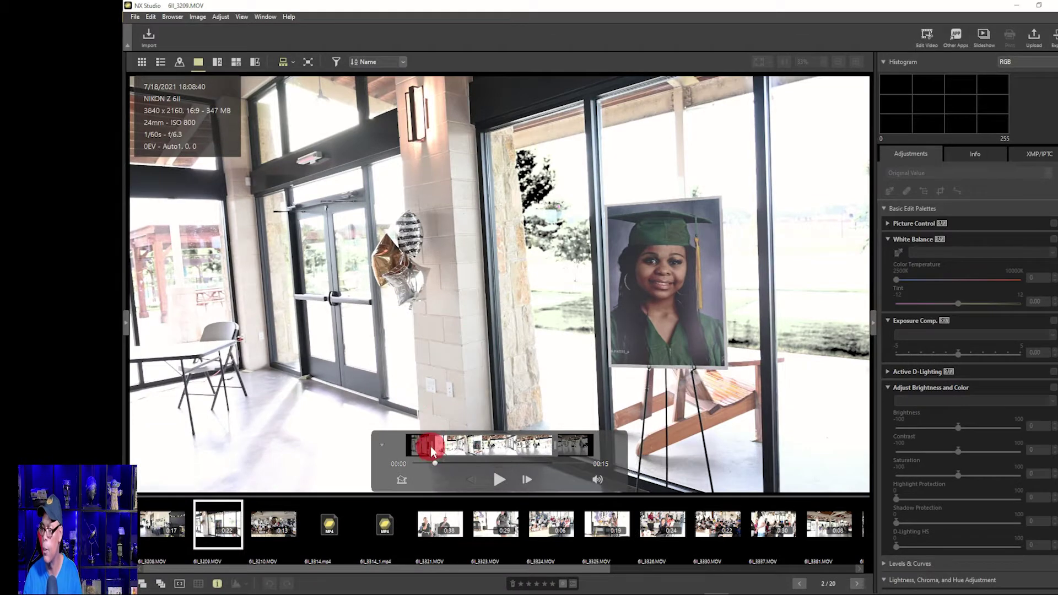
Step: Scrub the venue entrance clip, play it, and pause about seven seconds in
{"action": "mouse_move", "coordinate": [430, 449]}
{"action": "left_mouse_down"}
{"action": "mouse_move", "coordinate": [421, 447]}
{"action": "mouse_move", "coordinate": [442, 449]}
{"action": "left_mouse_up"}
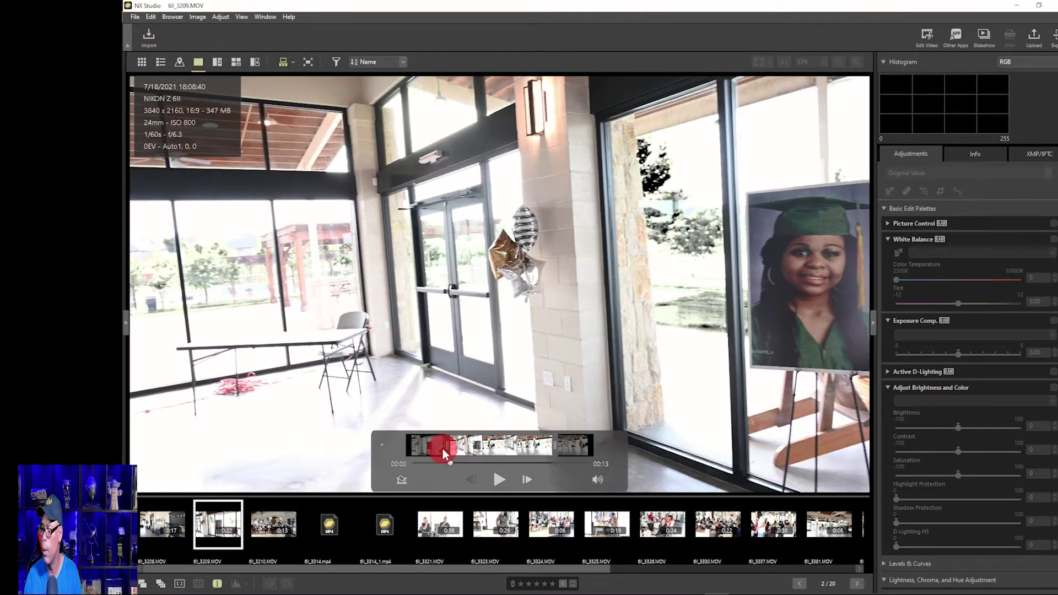
{"action": "left_click", "coordinate": [498, 483]}
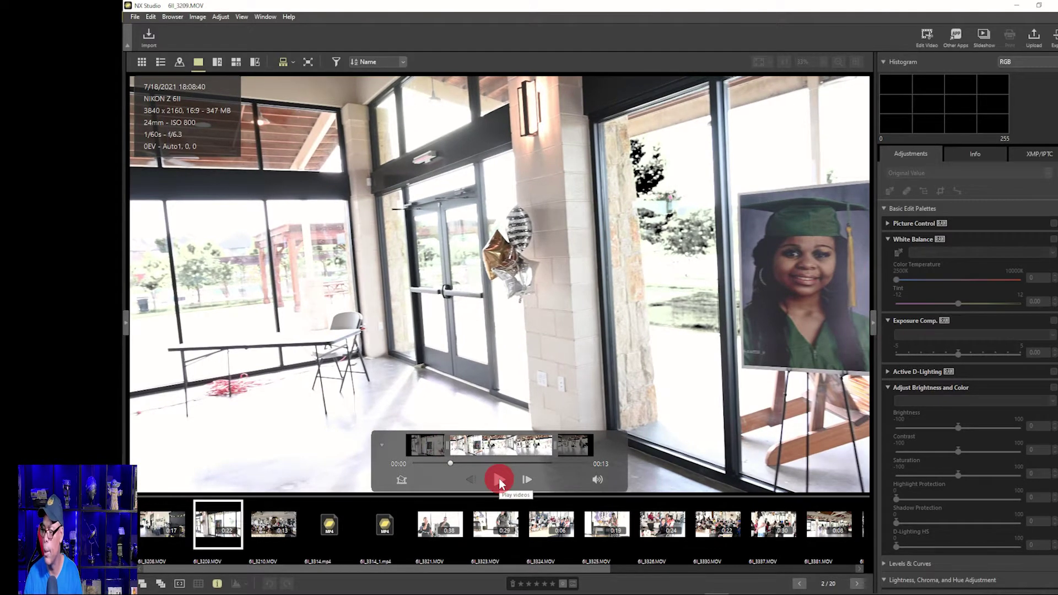
{"action": "left_click", "coordinate": [498, 479]}
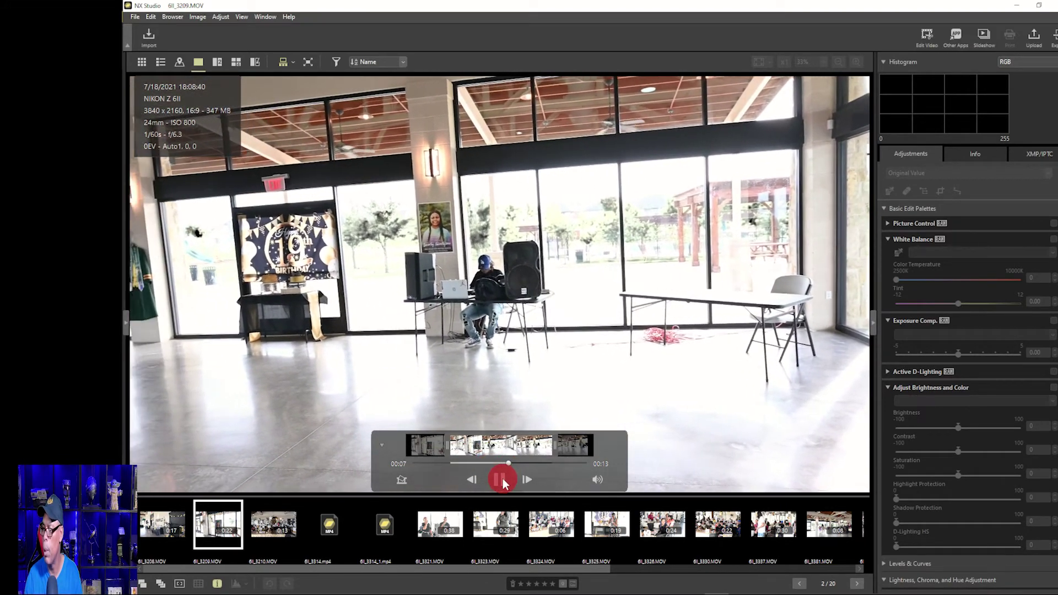
{"action": "left_click", "coordinate": [503, 478]}
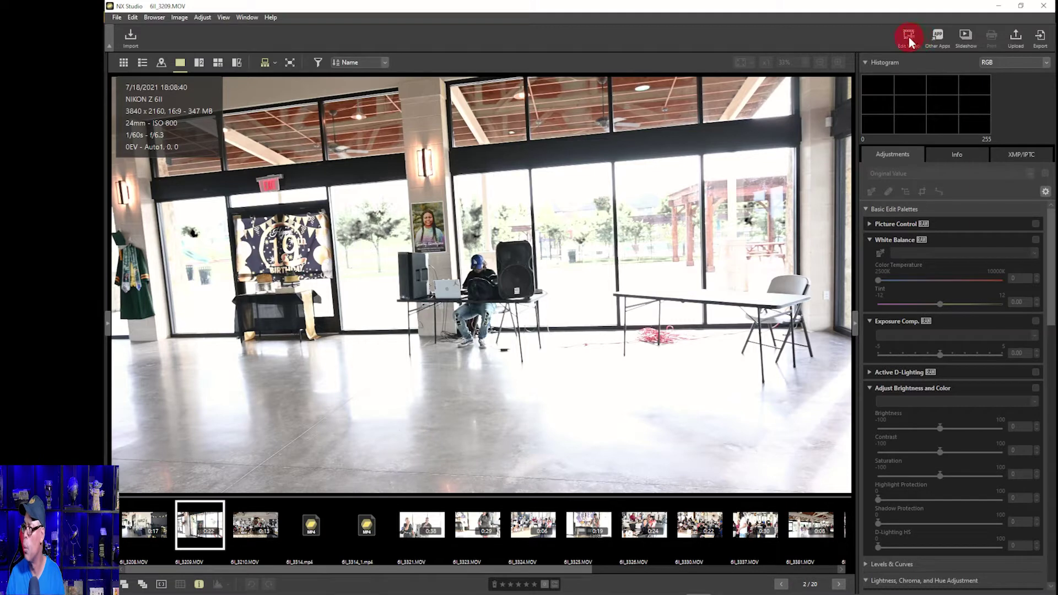
{"action": "left_click", "coordinate": [908, 38]}
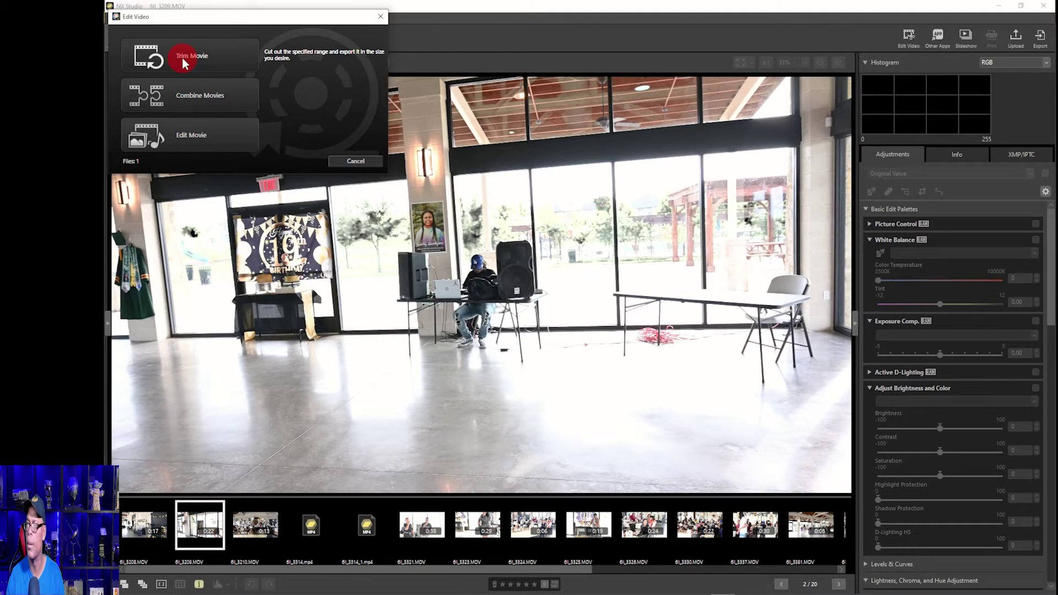
{"action": "left_click", "coordinate": [181, 57]}
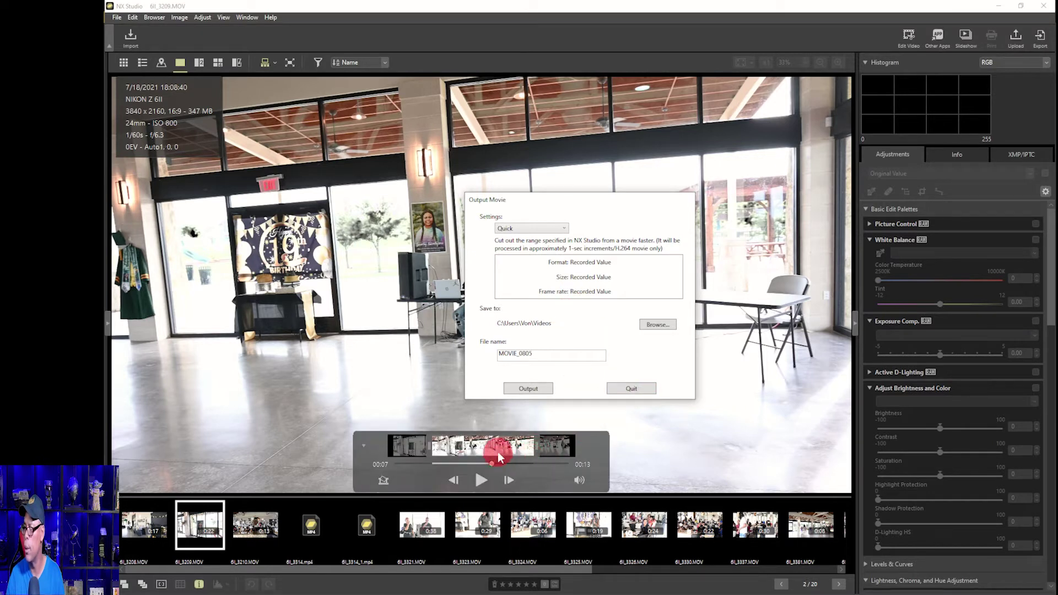
{"action": "left_click", "coordinate": [545, 231]}
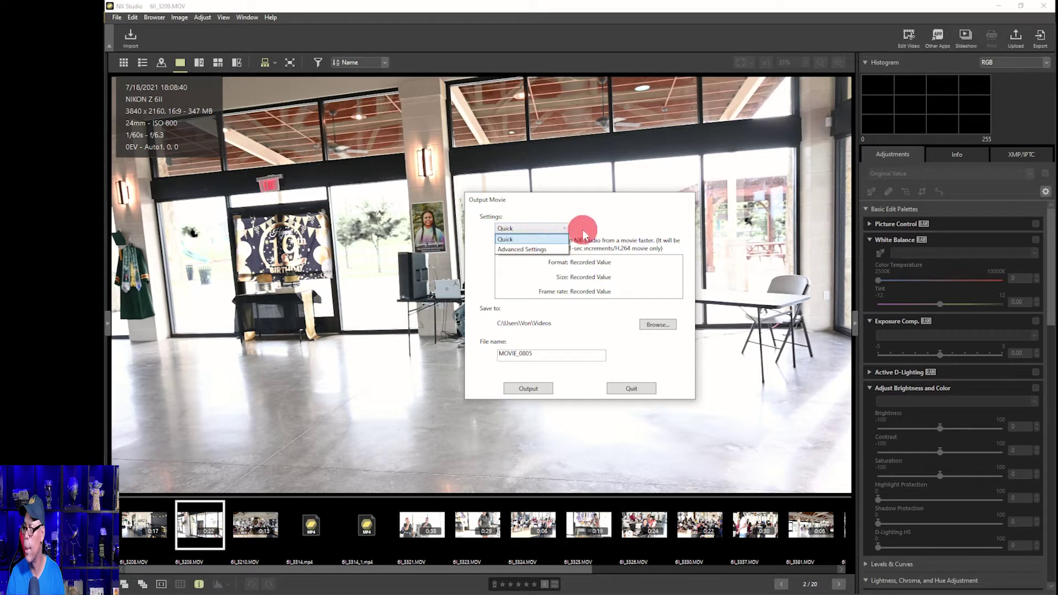
{"action": "left_click", "coordinate": [610, 212]}
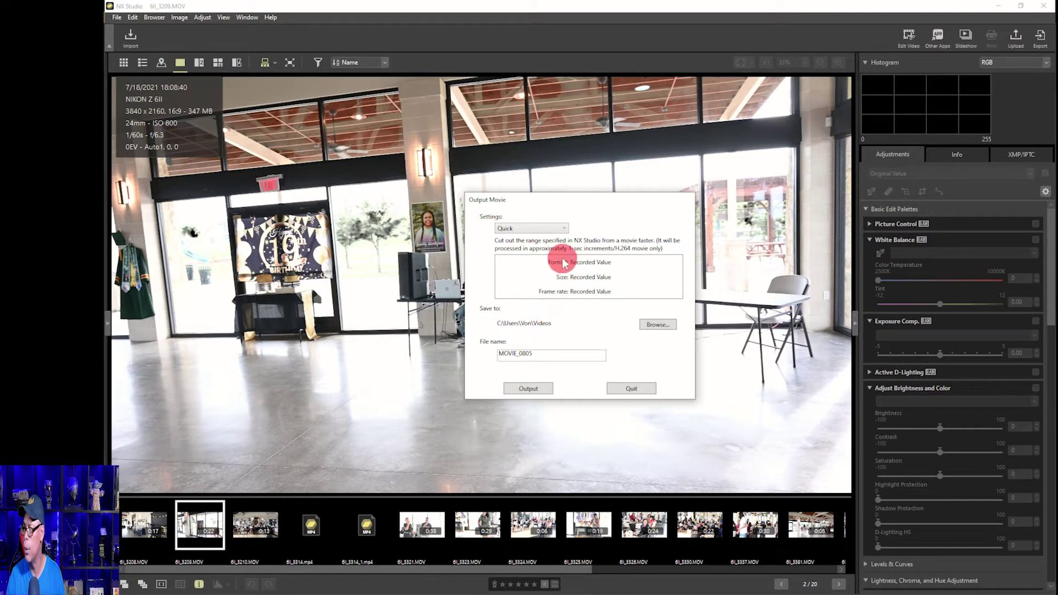
{"action": "left_click", "coordinate": [549, 228]}
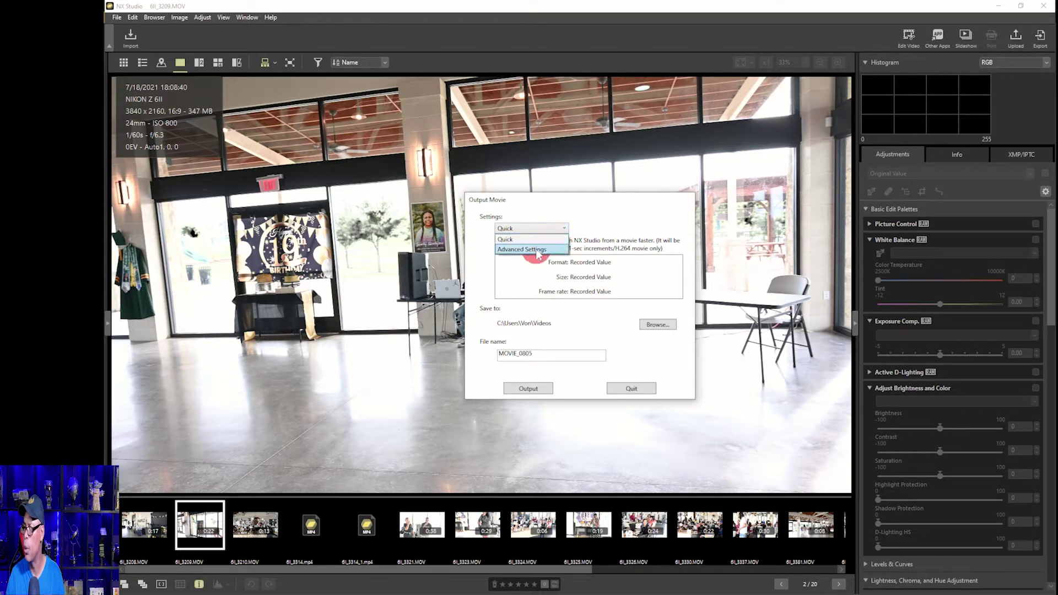
{"action": "left_click", "coordinate": [534, 251]}
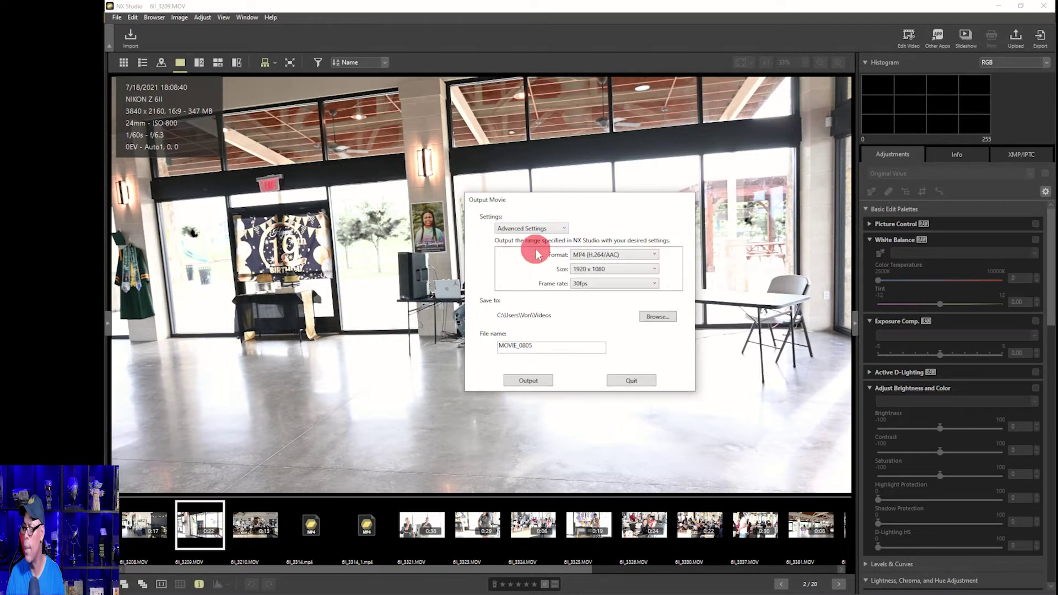
{"action": "left_click", "coordinate": [615, 257]}
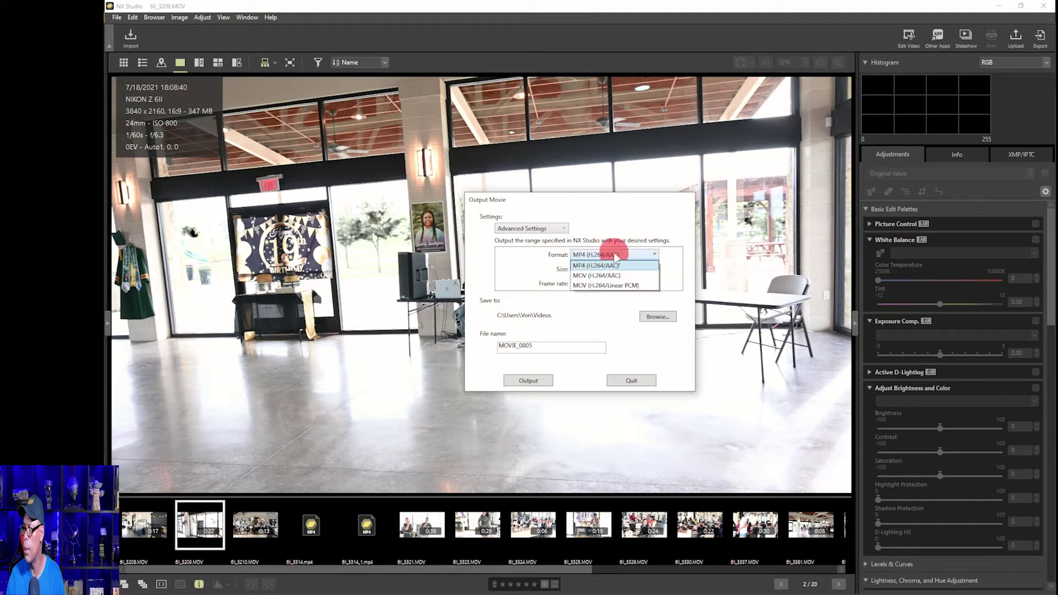
{"action": "left_click", "coordinate": [628, 287]}
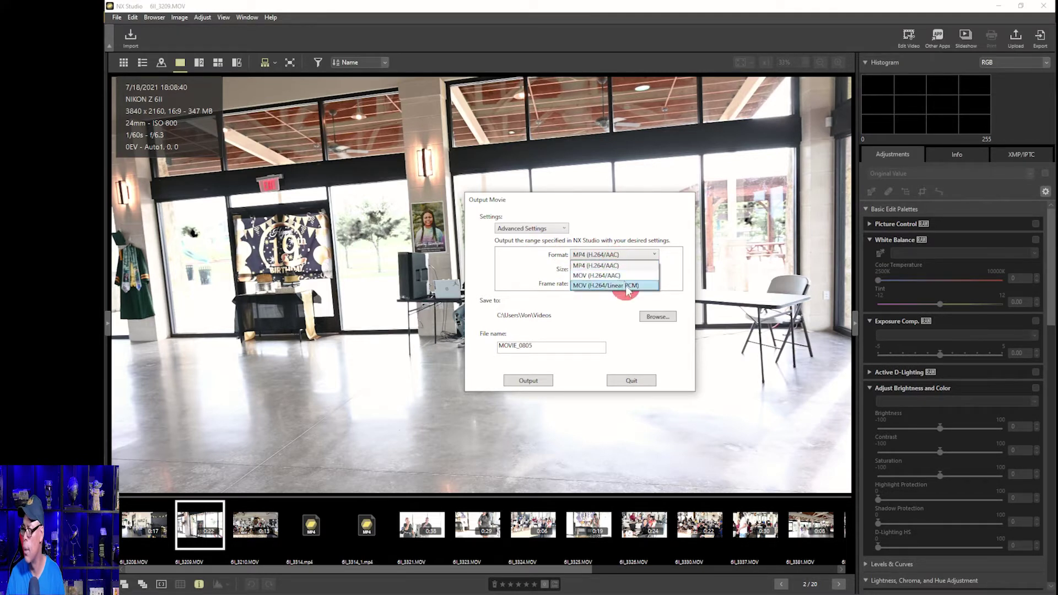
{"action": "left_click", "coordinate": [566, 229]}
{"action": "left_click", "coordinate": [598, 271]}
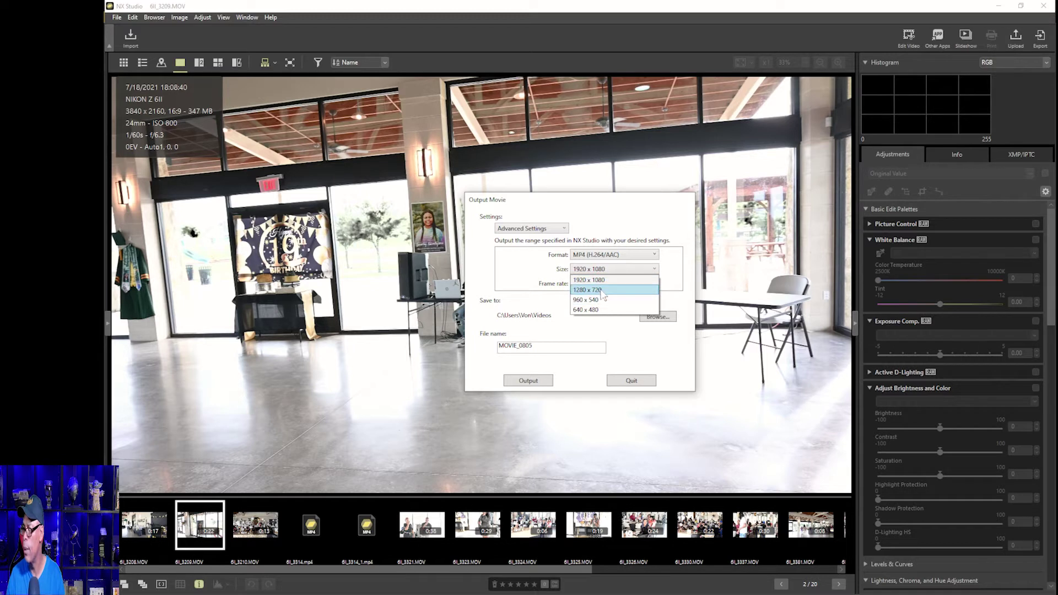
{"action": "left_click", "coordinate": [538, 252]}
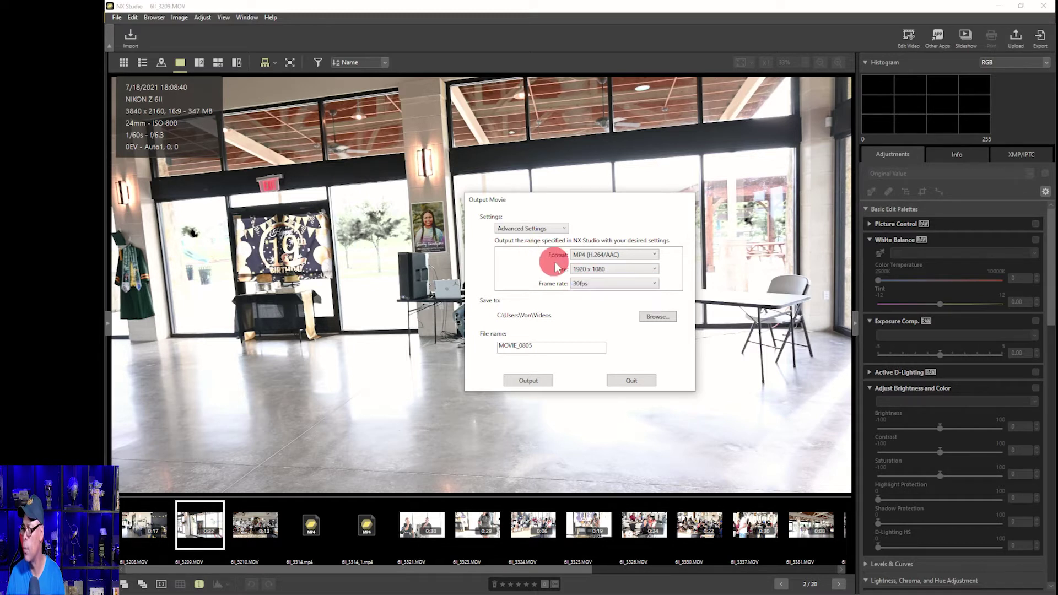
{"action": "left_click", "coordinate": [584, 284]}
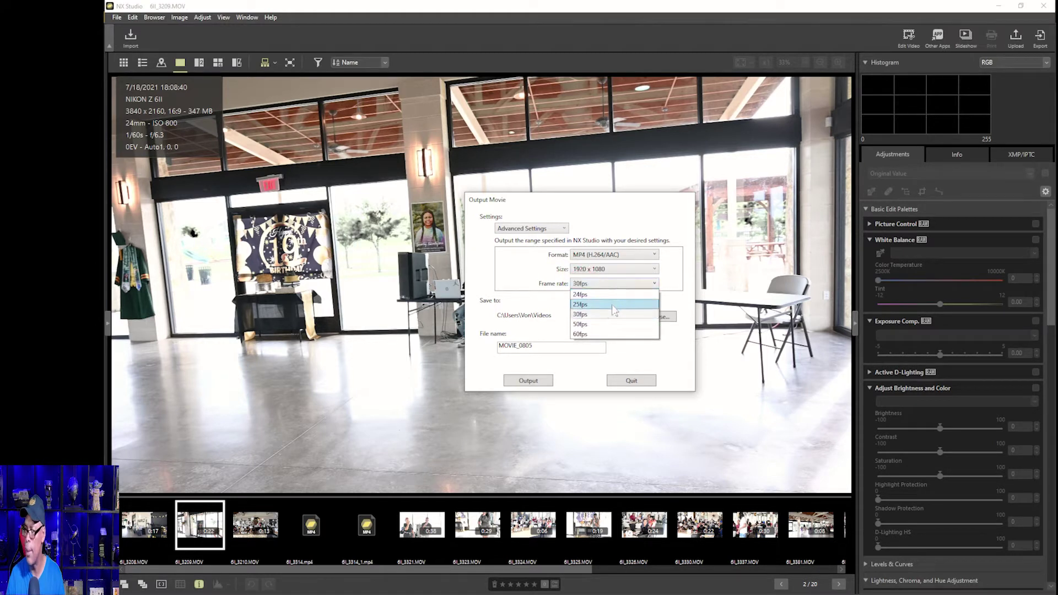
{"action": "left_click", "coordinate": [562, 302]}
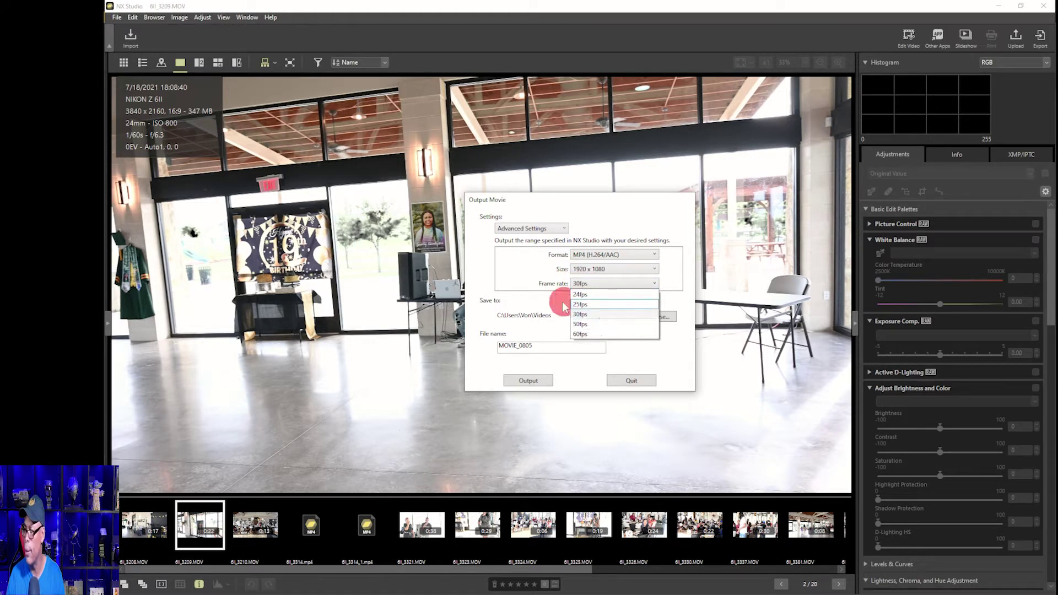
{"action": "left_click", "coordinate": [518, 283]}
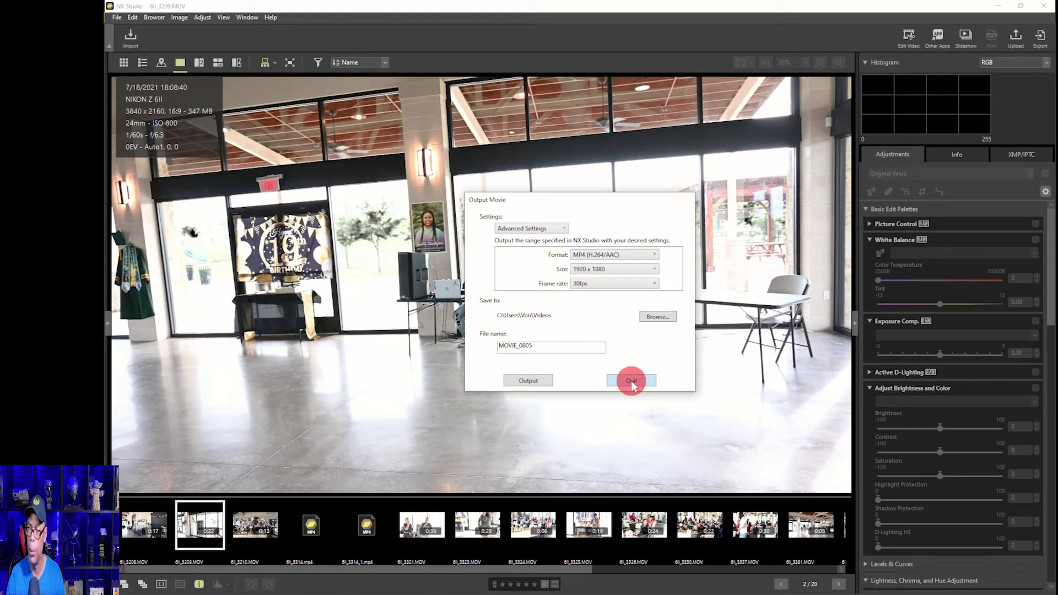
Step: Leave the output settings and select the banquet table clip 6I_3210 in the filmstrip
{"action": "left_click", "coordinate": [630, 381]}
{"action": "mouse_move", "coordinate": [653, 281]}
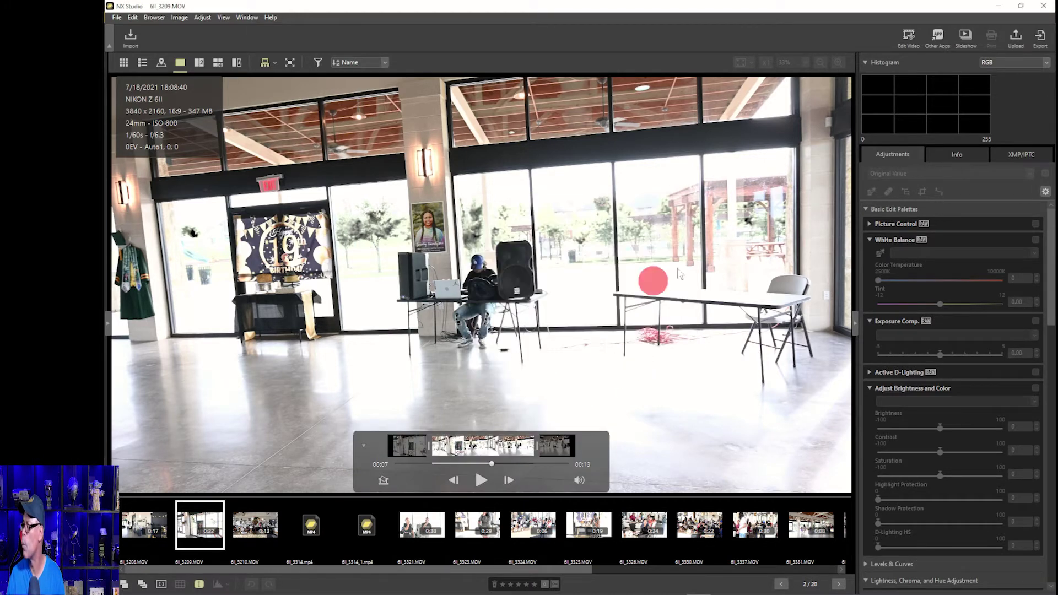
{"action": "key", "text": "Right"}
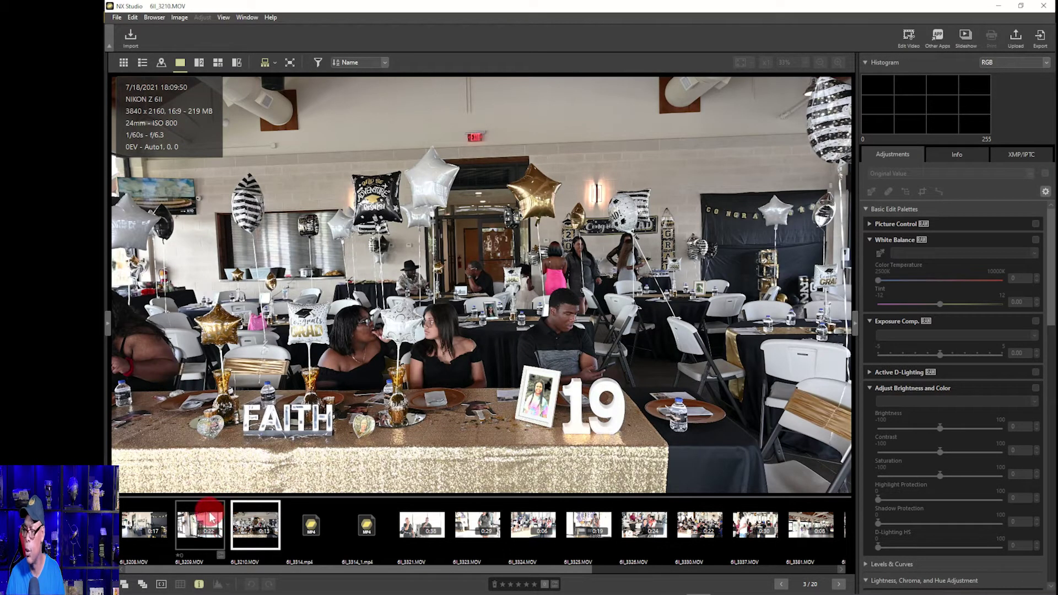
{"action": "left_click", "coordinate": [248, 519]}
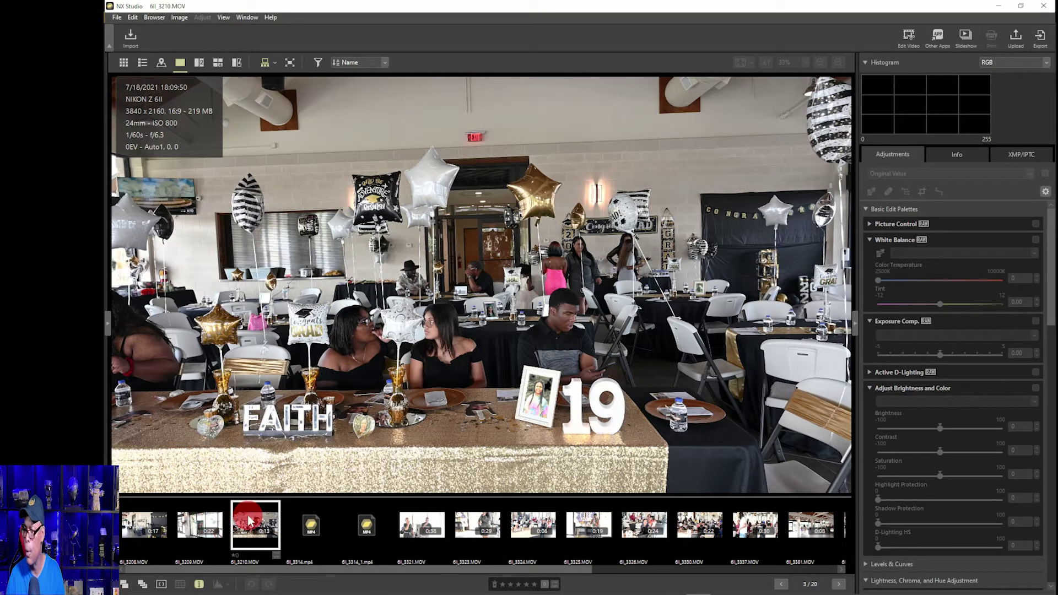
{"action": "left_click", "coordinate": [199, 523]}
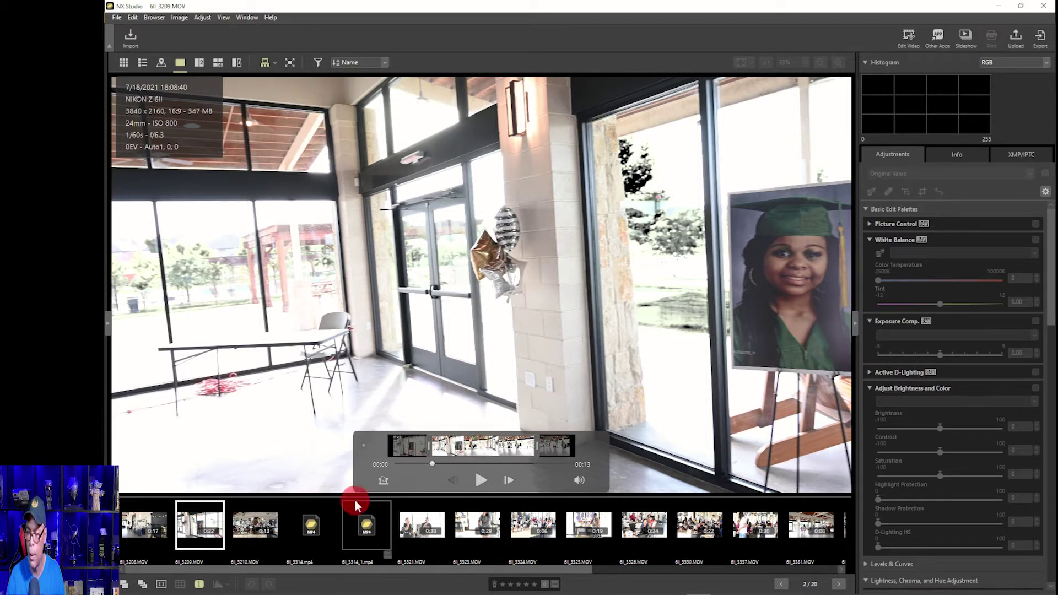
{"action": "left_click", "coordinate": [263, 522]}
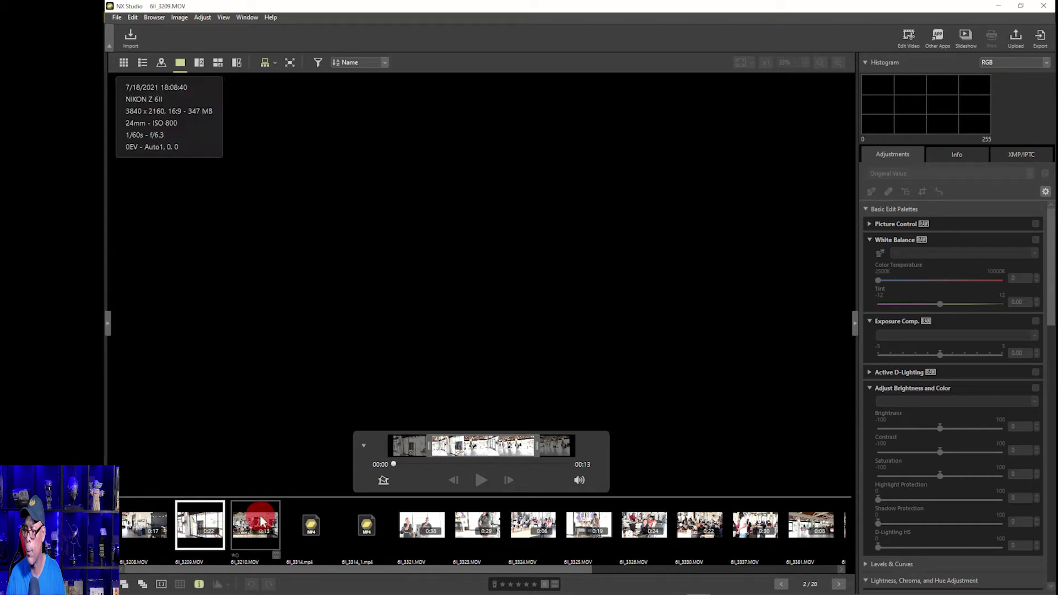
{"action": "left_click", "coordinate": [259, 520]}
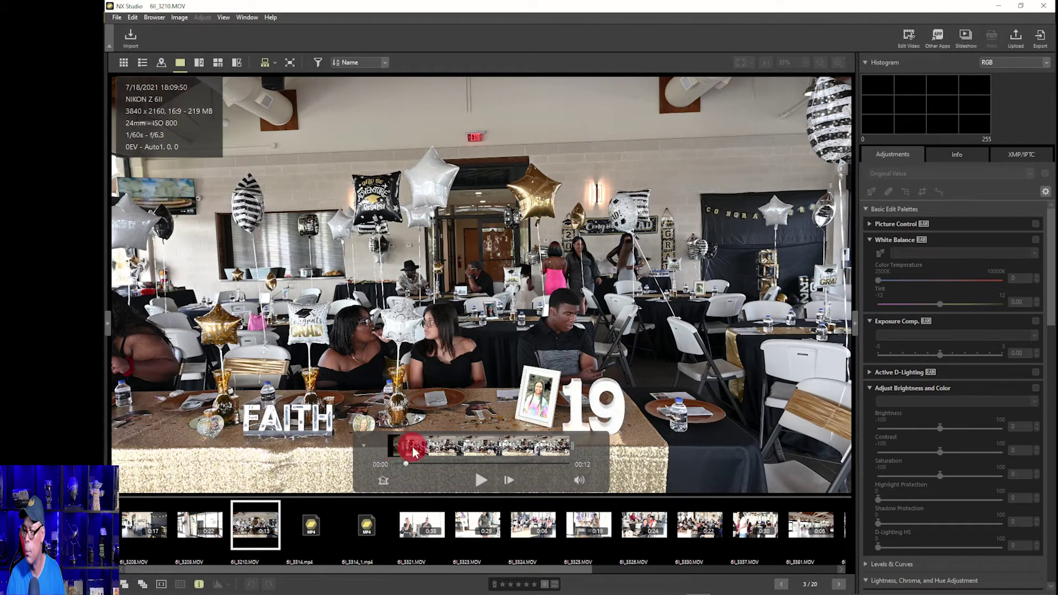
Step: Trim the banquet clip's start later and end to eight seconds, then add 6I_3209 to the selection
{"action": "left_click_drag", "start_coordinate": [394, 447], "coordinate": [429, 450]}
{"action": "left_click_drag", "start_coordinate": [570, 441], "coordinate": [533, 432]}
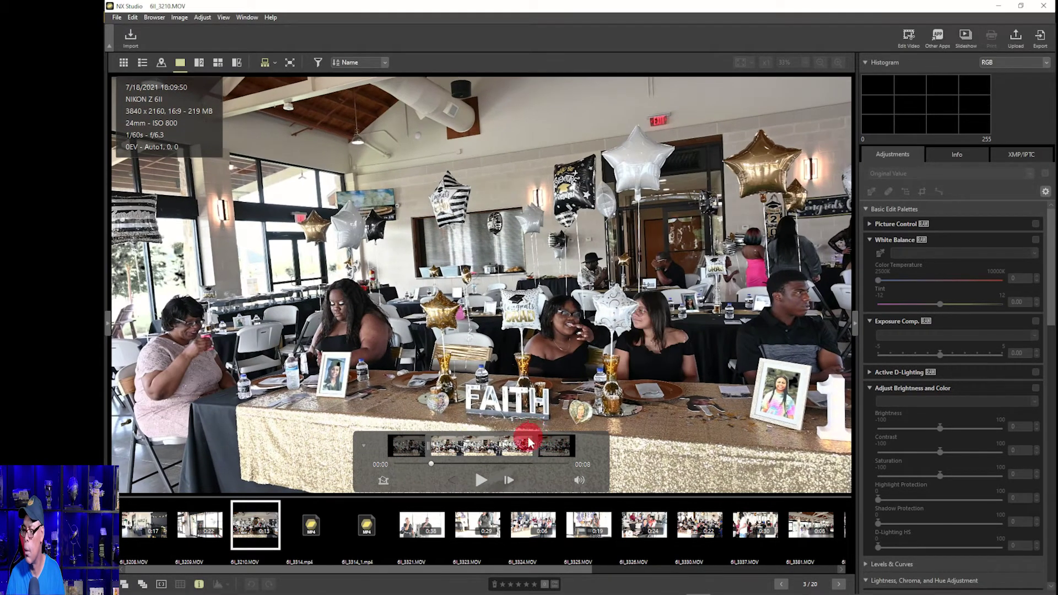
{"action": "left_click", "coordinate": [402, 466]}
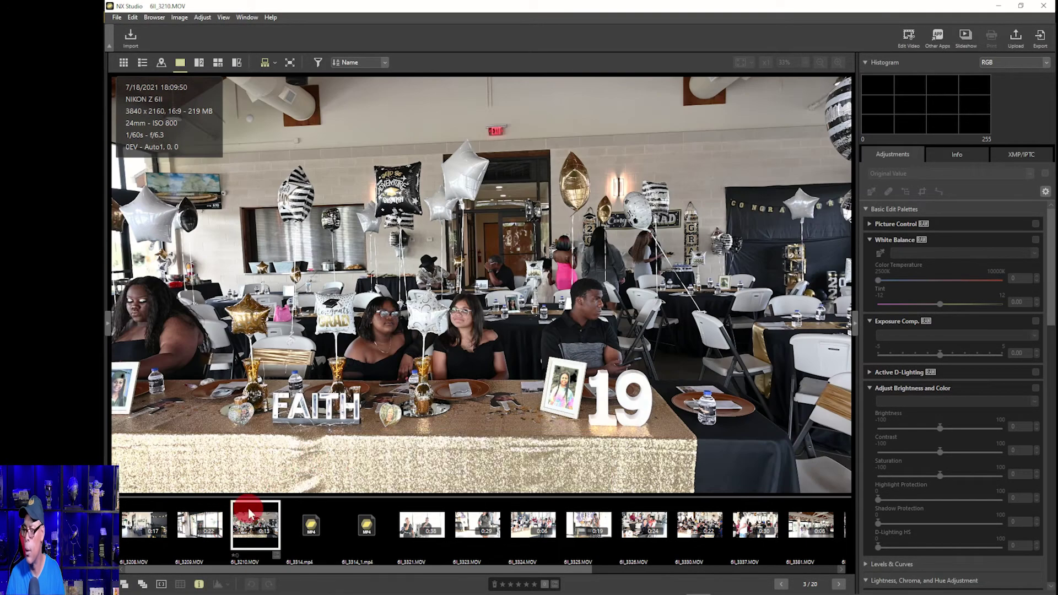
{"action": "left_click", "coordinate": [214, 517]}
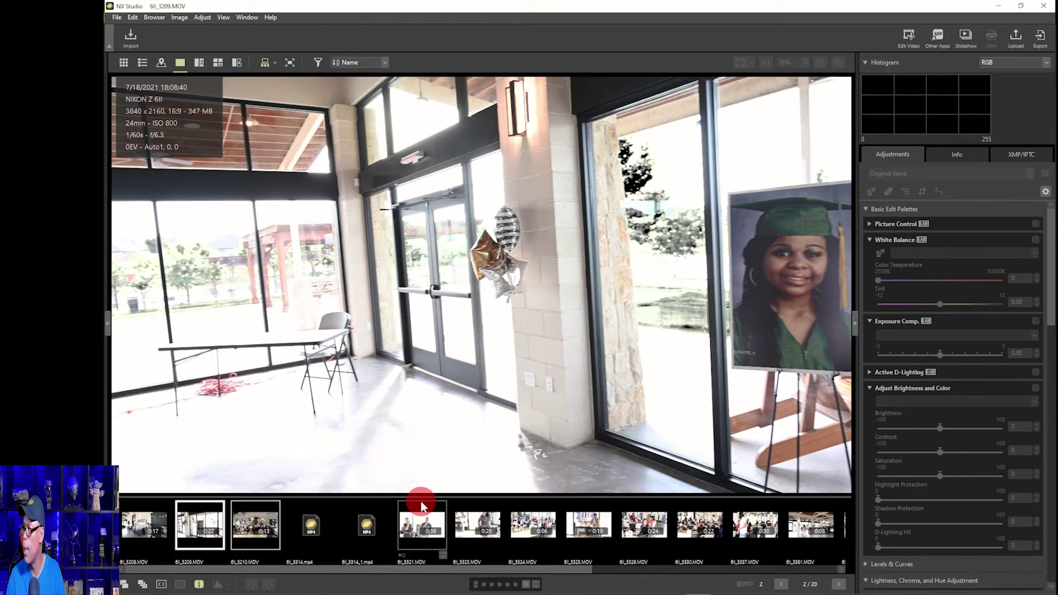
Step: Start Combine Movies from Edit Video for both clips, then quit without creating a movie
{"action": "left_click", "coordinate": [911, 37]}
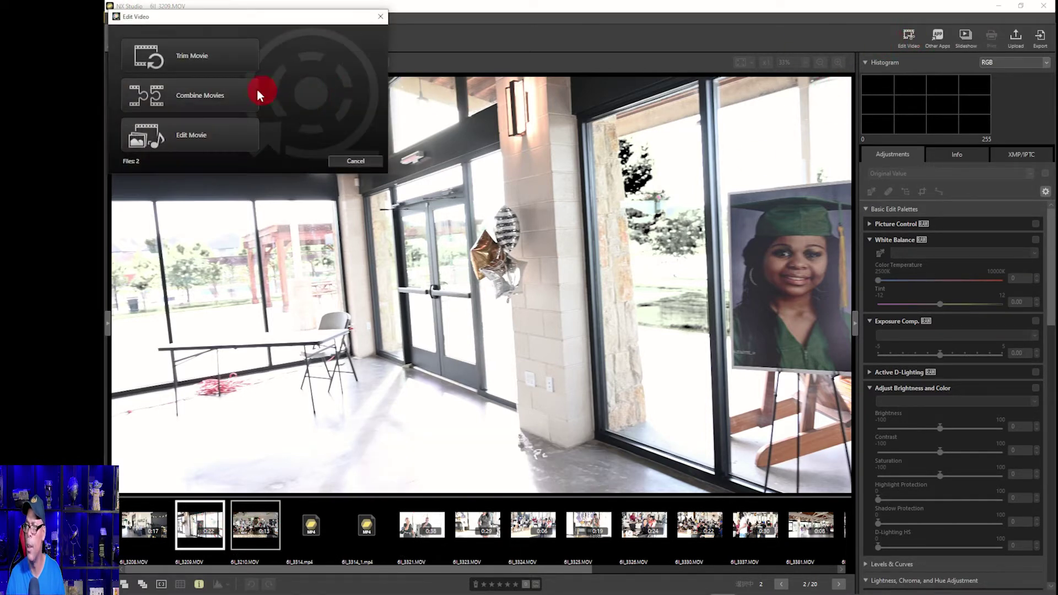
{"action": "left_click", "coordinate": [200, 97]}
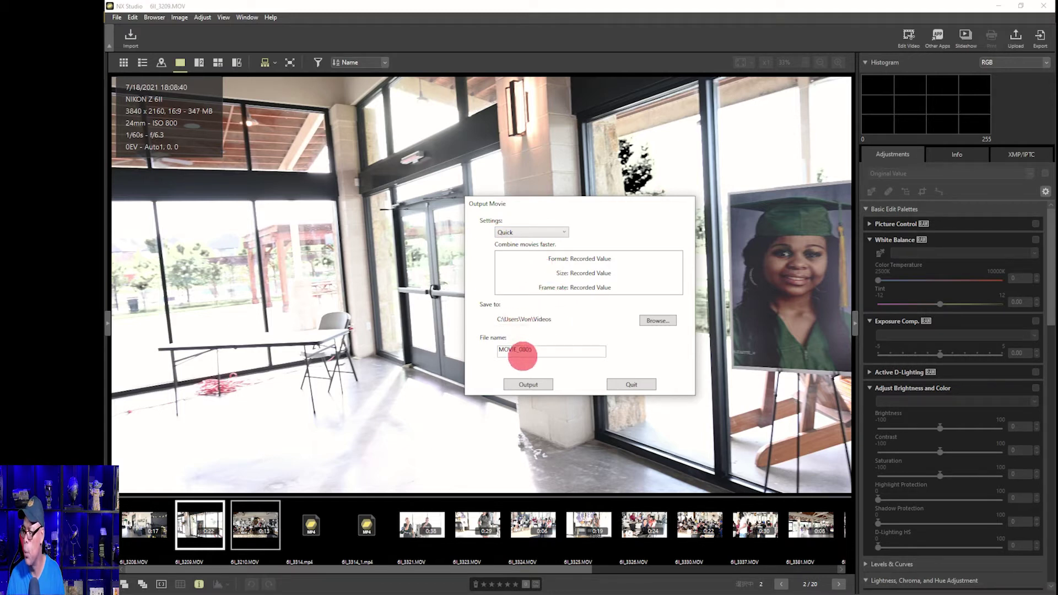
{"action": "left_click", "coordinate": [511, 348]}
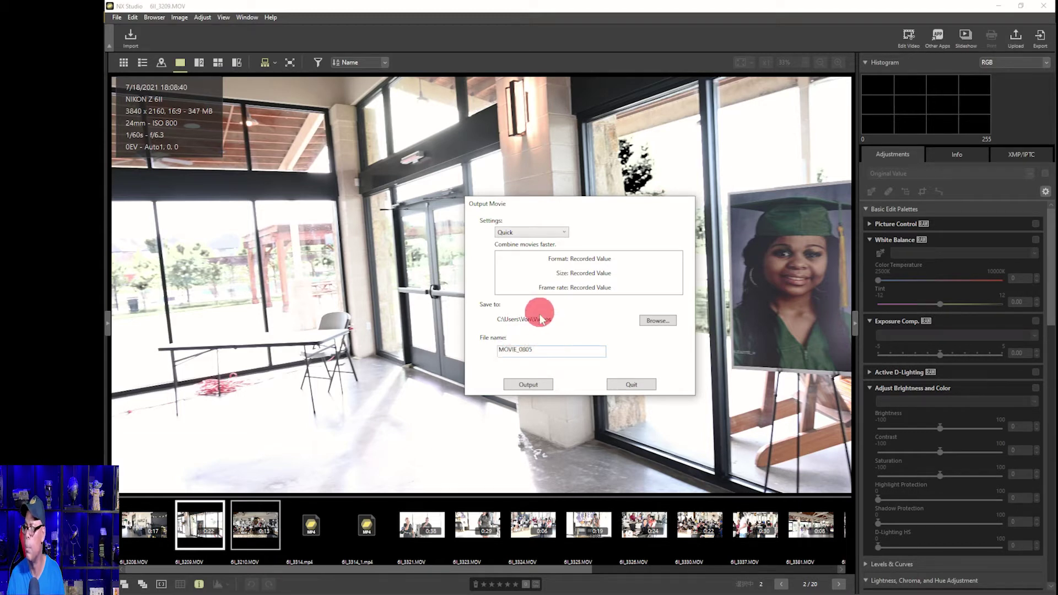
{"action": "left_click", "coordinate": [531, 384]}
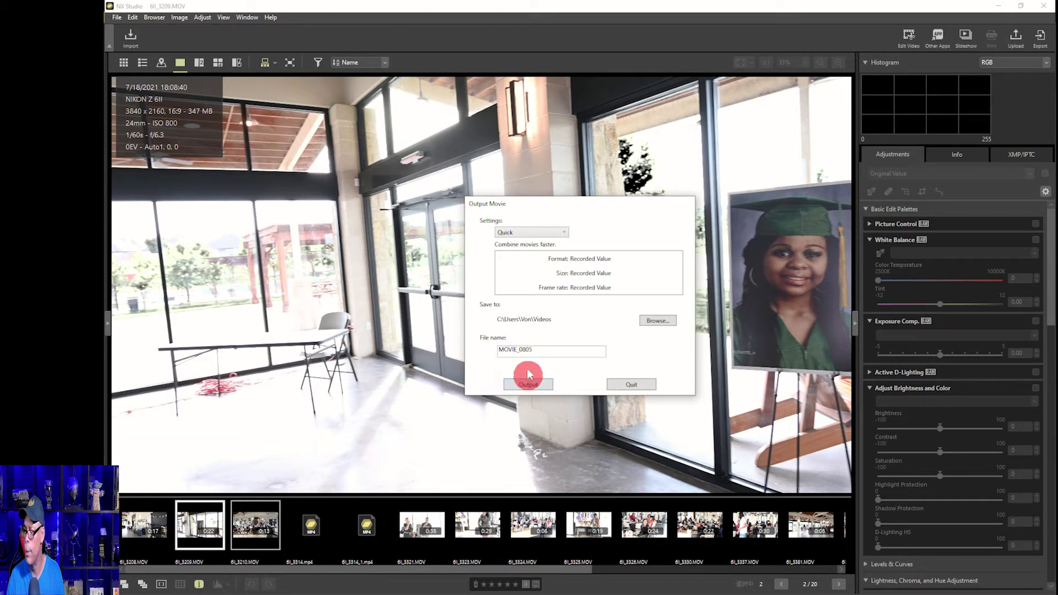
{"action": "left_click", "coordinate": [635, 384]}
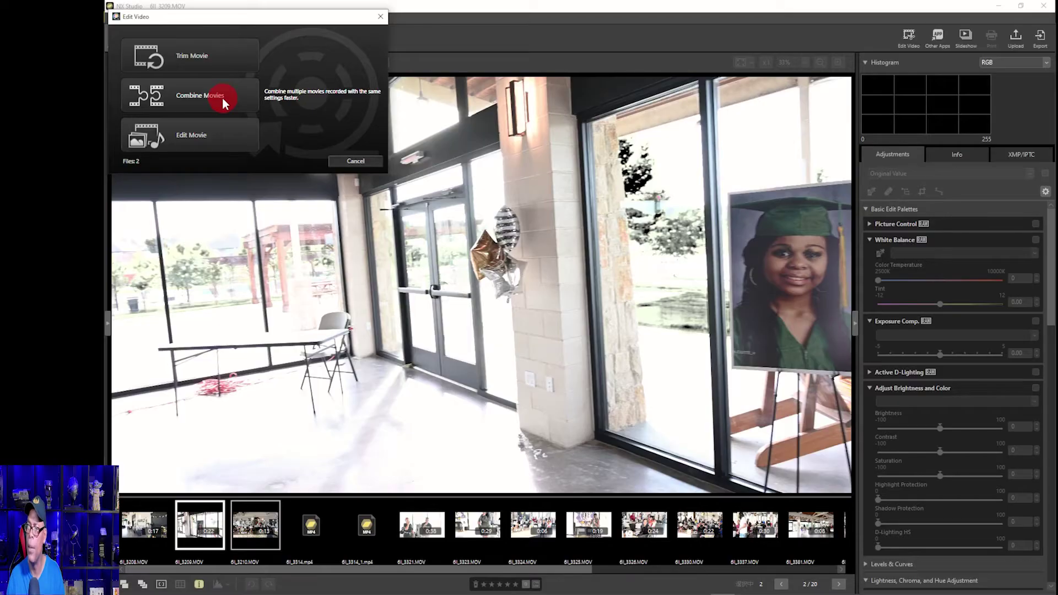
Step: Load both selected clips into the Edit Movie storyboard and select the first clip
{"action": "left_click", "coordinate": [199, 136]}
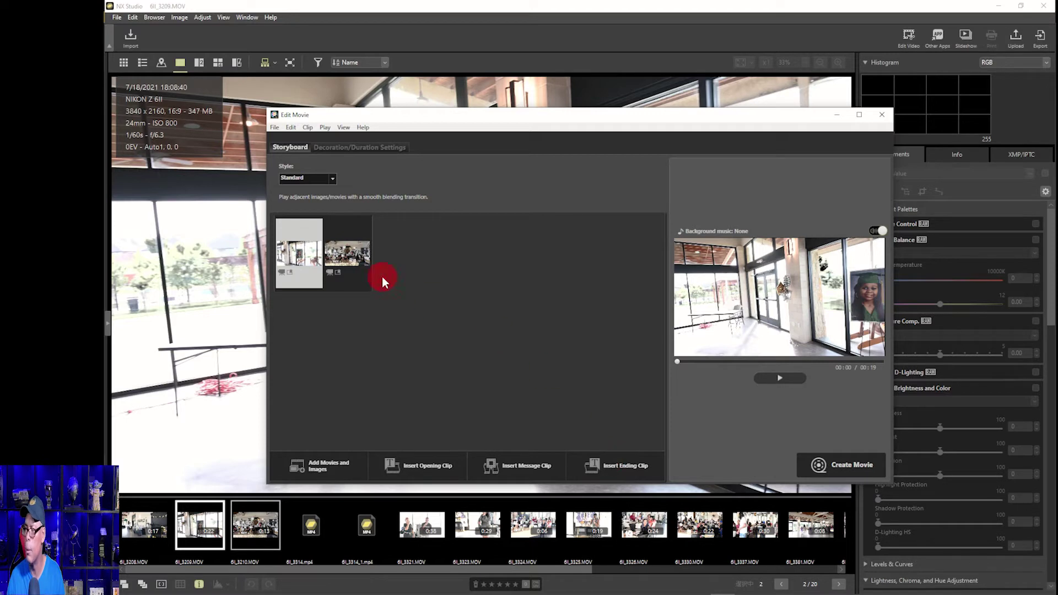
{"action": "left_click", "coordinate": [291, 227]}
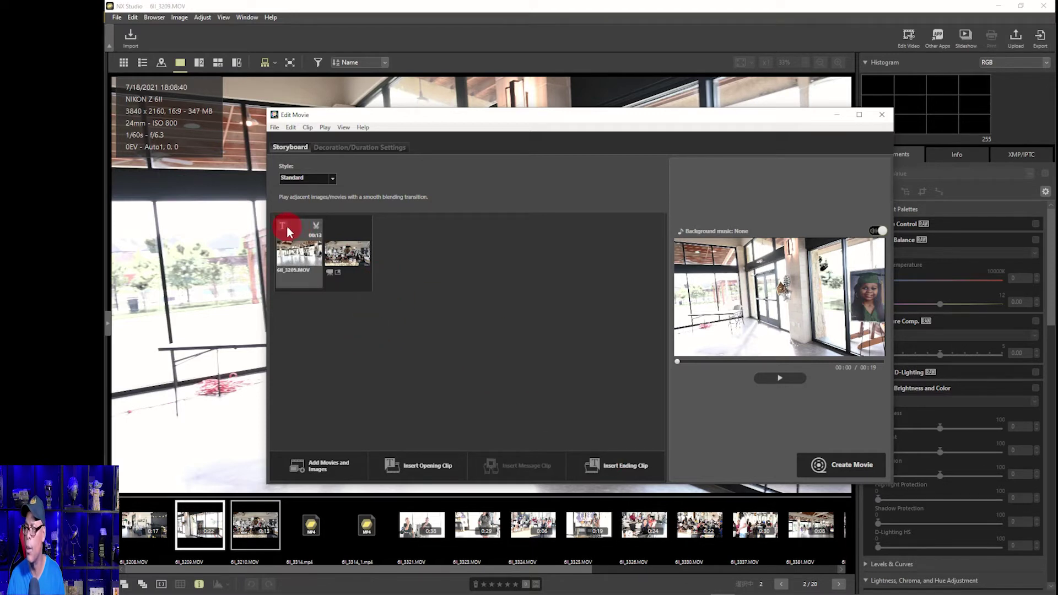
Step: Add a centred 'Welcome to my Birthday Party' caption shown from the beginning for 3 sec, with custom font enabled
{"action": "left_click", "coordinate": [283, 221]}
{"action": "type", "text": "We"}
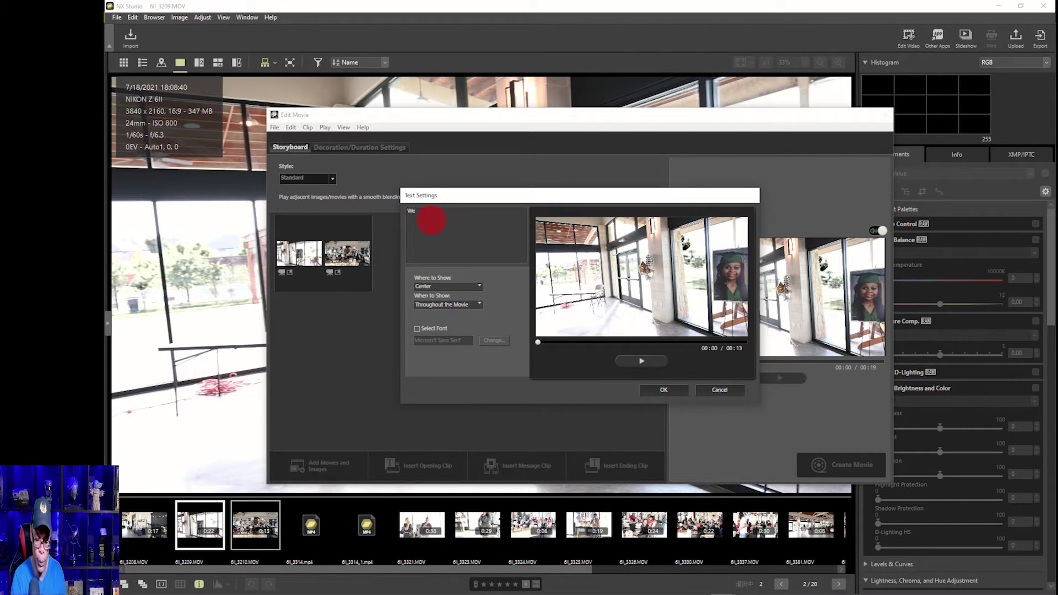
{"action": "type", "text": "lcome"}
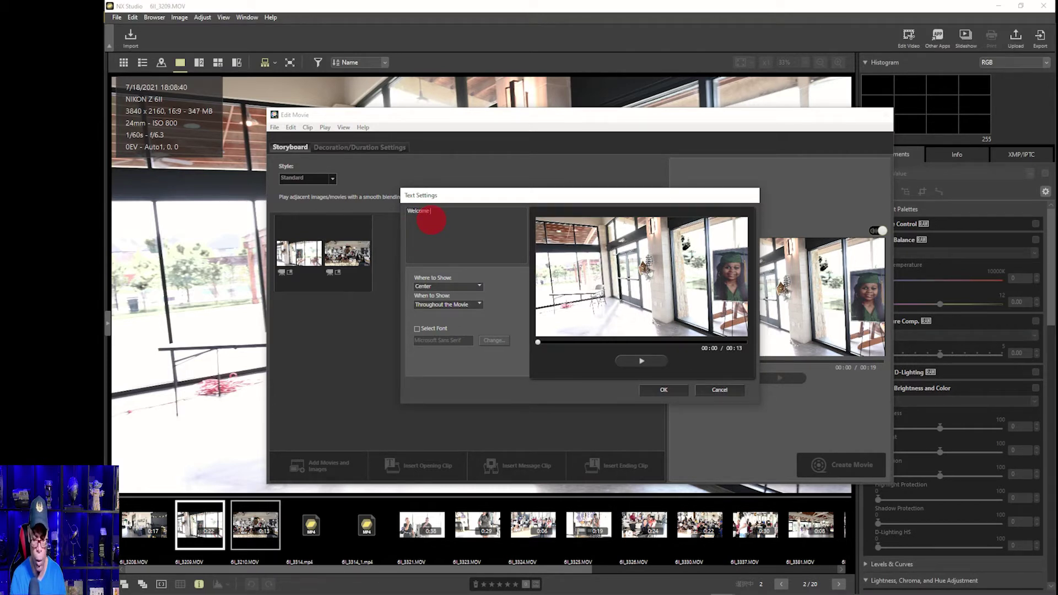
{"action": "type", "text": " to my Birthda"}
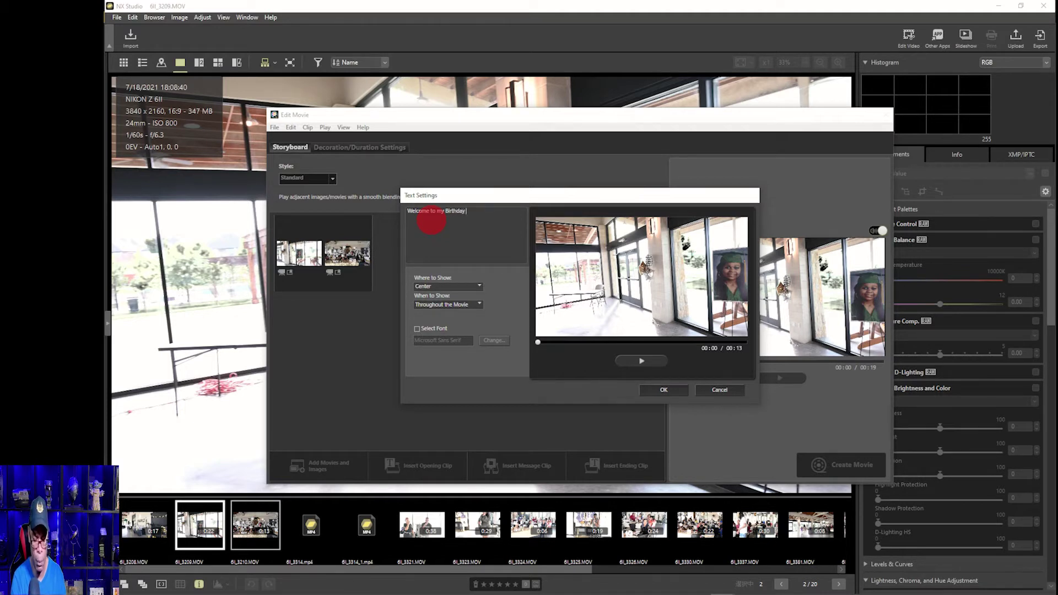
{"action": "type", "text": "y"}
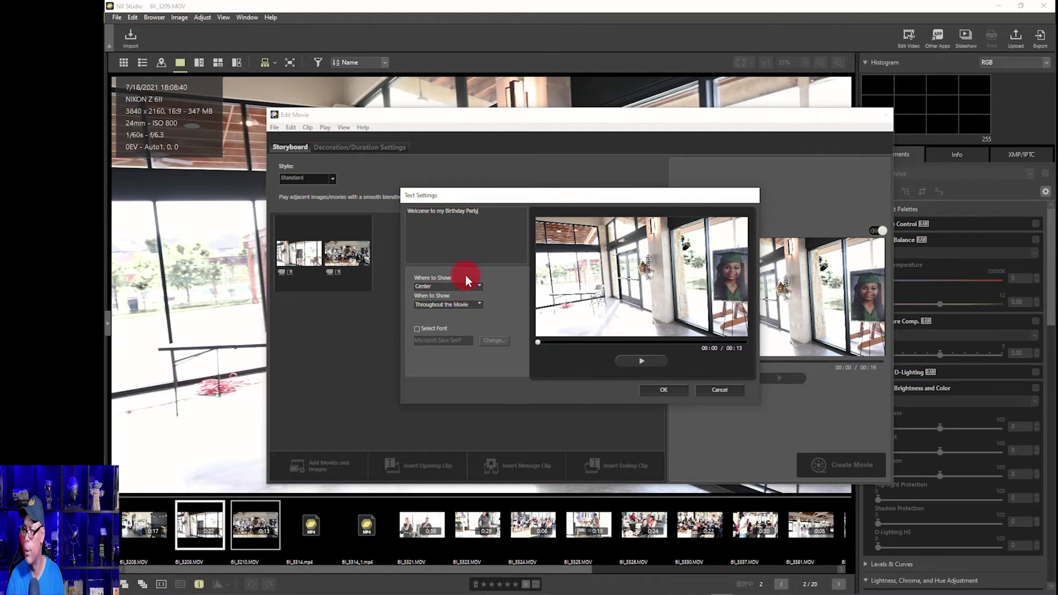
{"action": "left_click", "coordinate": [455, 285]}
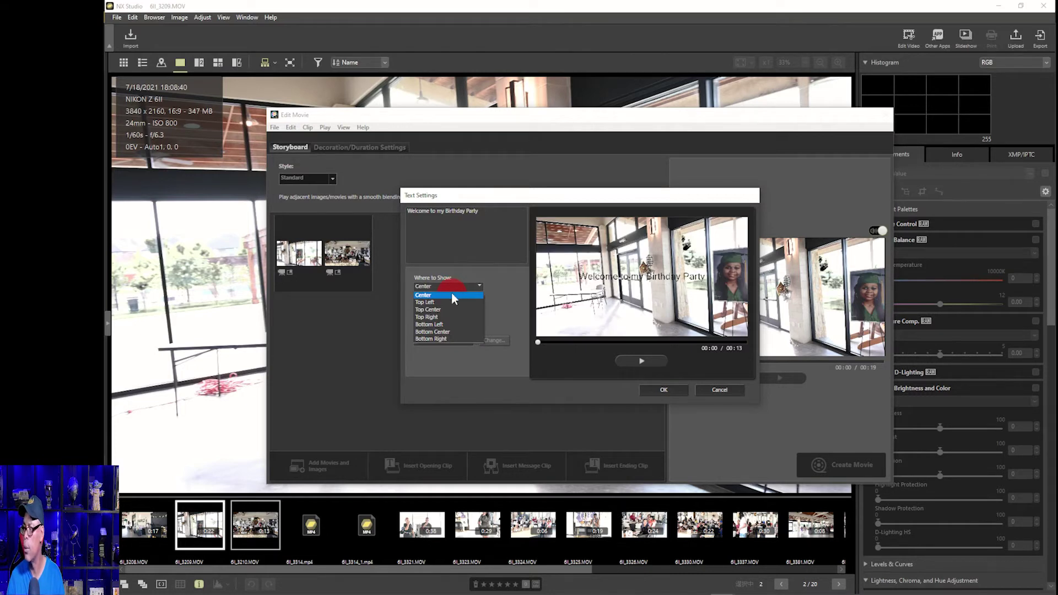
{"action": "left_click", "coordinate": [452, 294]}
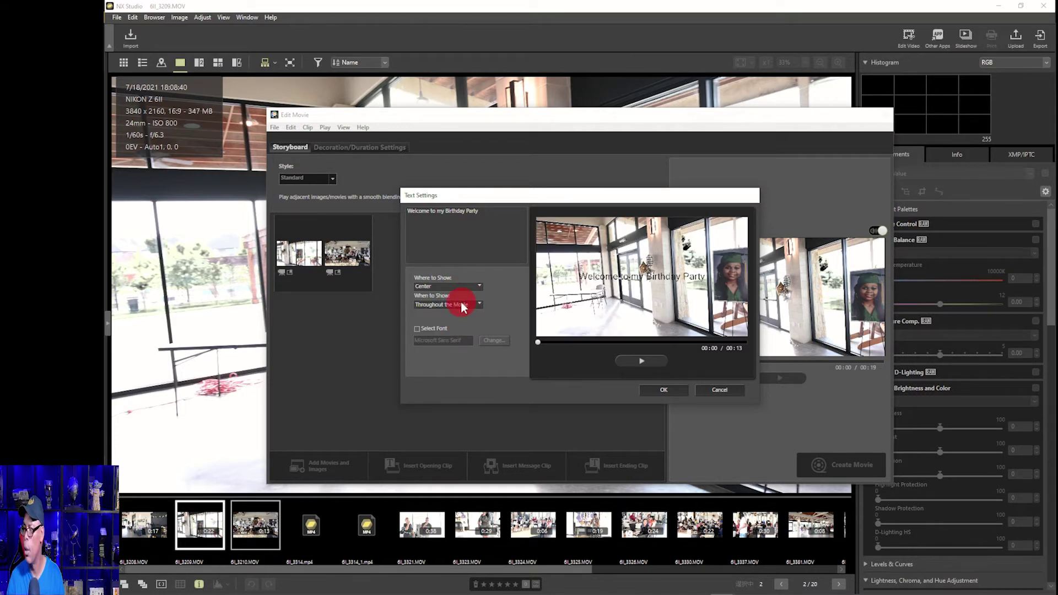
{"action": "left_click", "coordinate": [462, 304]}
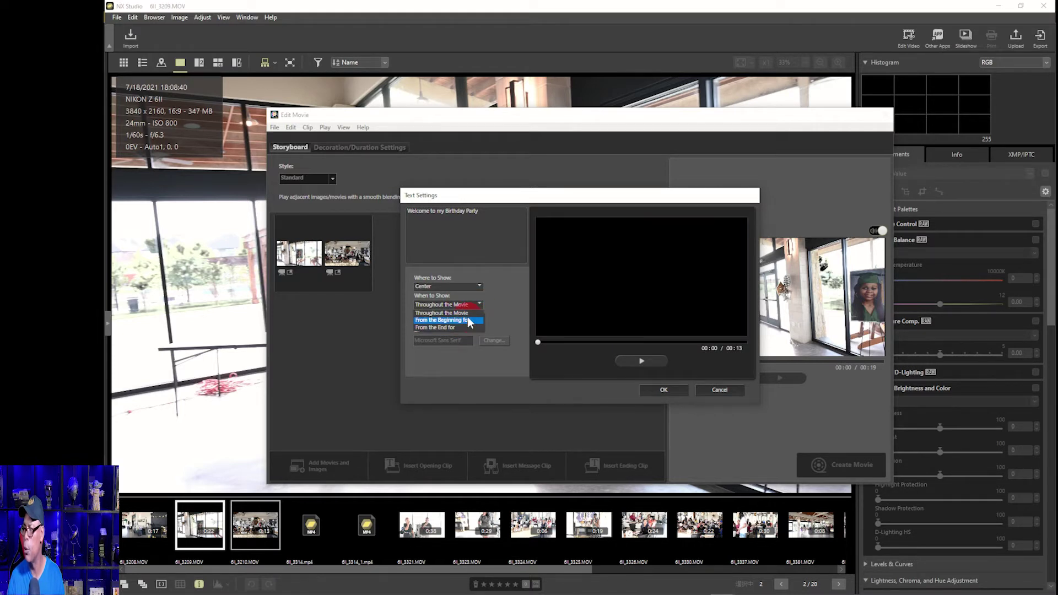
{"action": "left_click", "coordinate": [467, 319]}
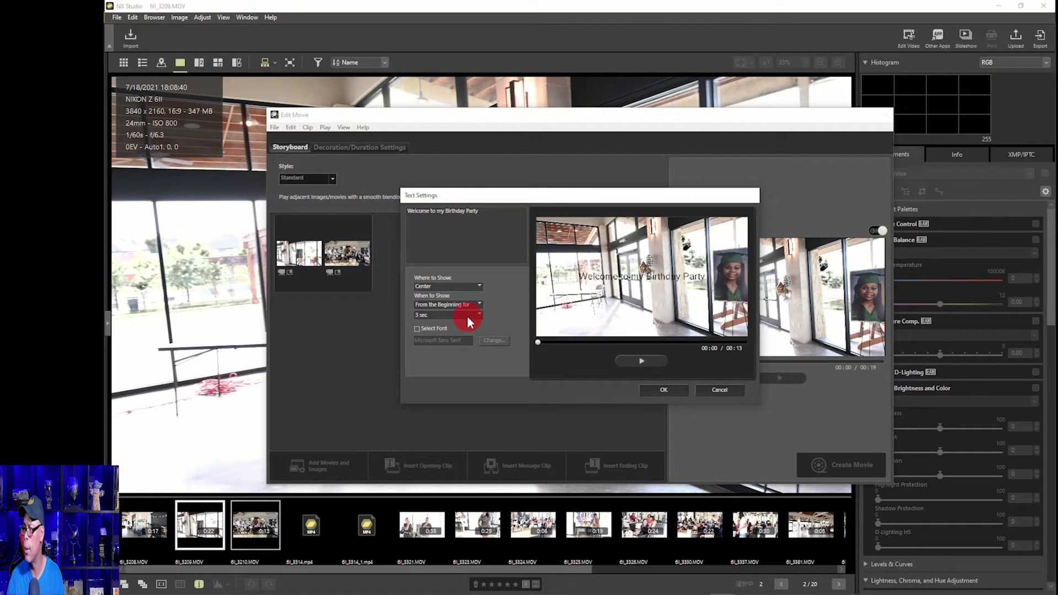
{"action": "left_click", "coordinate": [417, 327]}
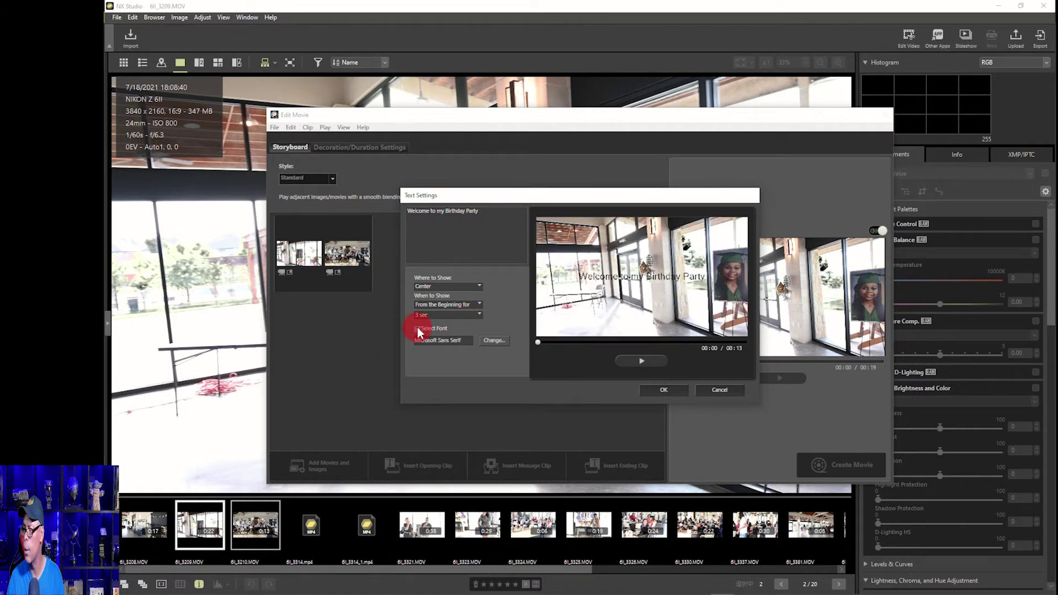
Step: Set the caption font to Palatino Linotype, then enlarge it to size 72
{"action": "left_click", "coordinate": [488, 340]}
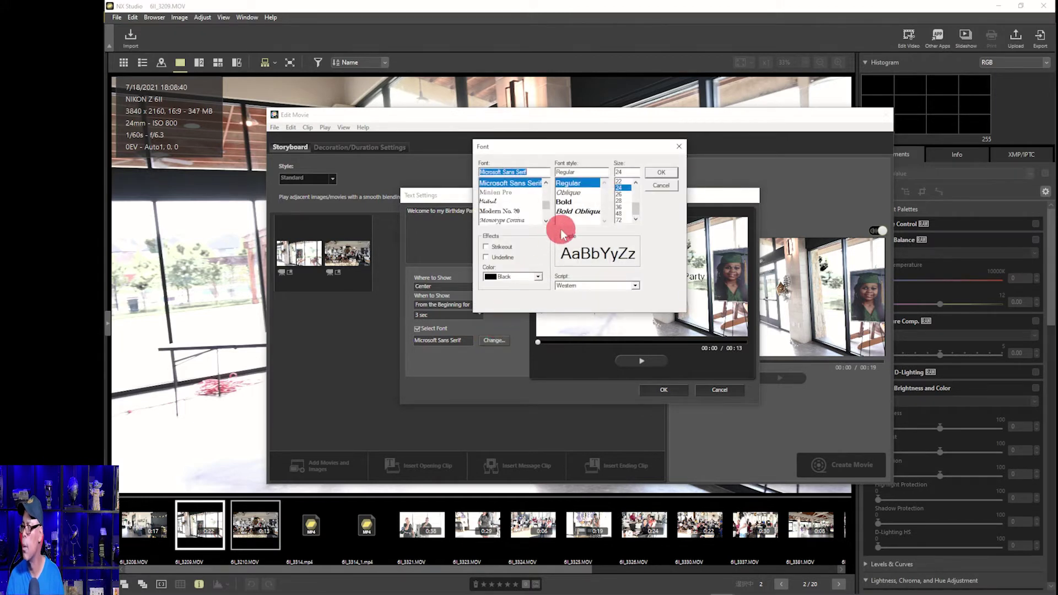
{"action": "scroll", "coordinate": [526, 201], "scroll_direction": "down", "scroll_amount": 2}
{"action": "scroll", "coordinate": [527, 201], "scroll_direction": "down", "scroll_amount": 1}
{"action": "scroll", "coordinate": [527, 201], "scroll_direction": "down", "scroll_amount": 1}
{"action": "scroll", "coordinate": [526, 201], "scroll_direction": "down", "scroll_amount": 1}
{"action": "scroll", "coordinate": [527, 201], "scroll_direction": "down", "scroll_amount": 1}
{"action": "scroll", "coordinate": [526, 199], "scroll_direction": "down", "scroll_amount": 2}
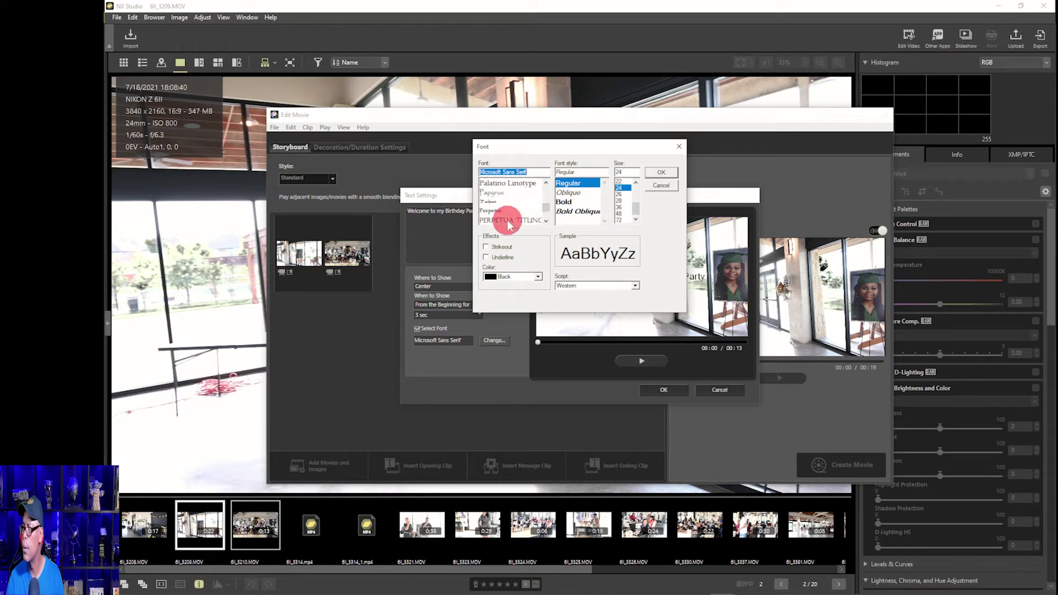
{"action": "left_click", "coordinate": [518, 183]}
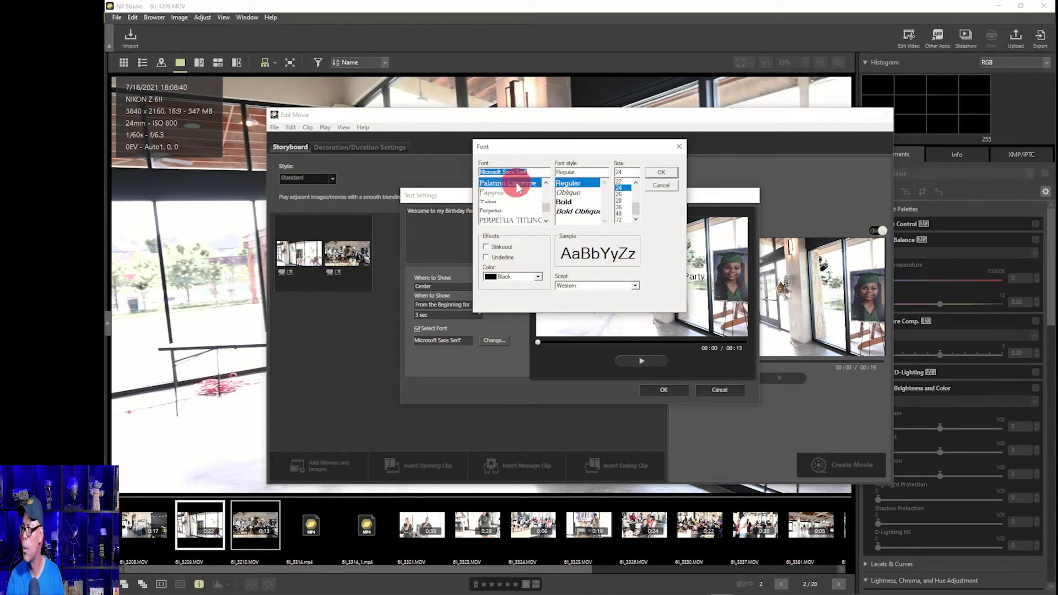
{"action": "left_click", "coordinate": [659, 172]}
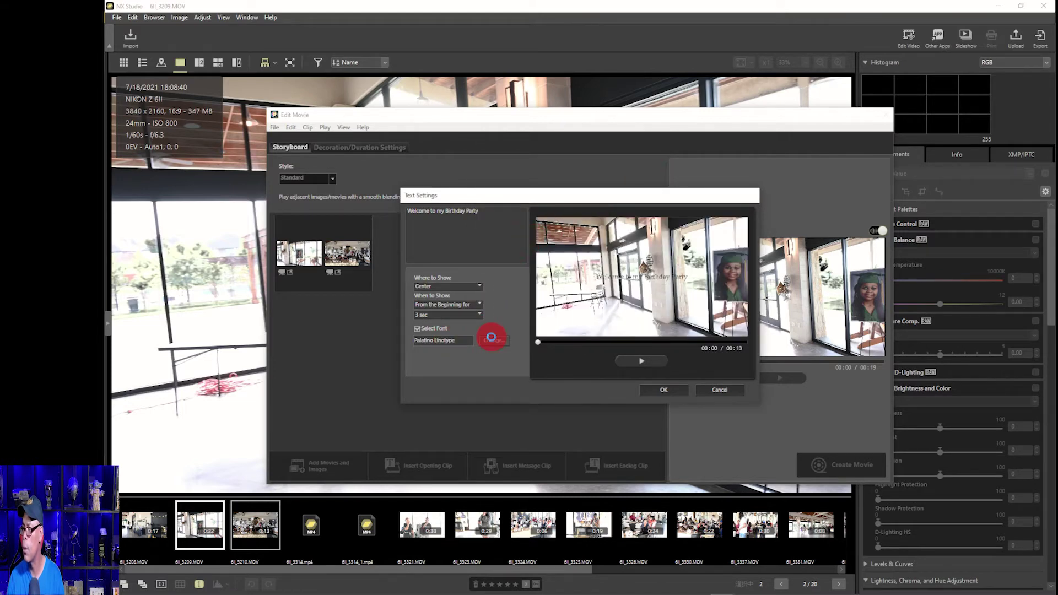
{"action": "left_click", "coordinate": [492, 337]}
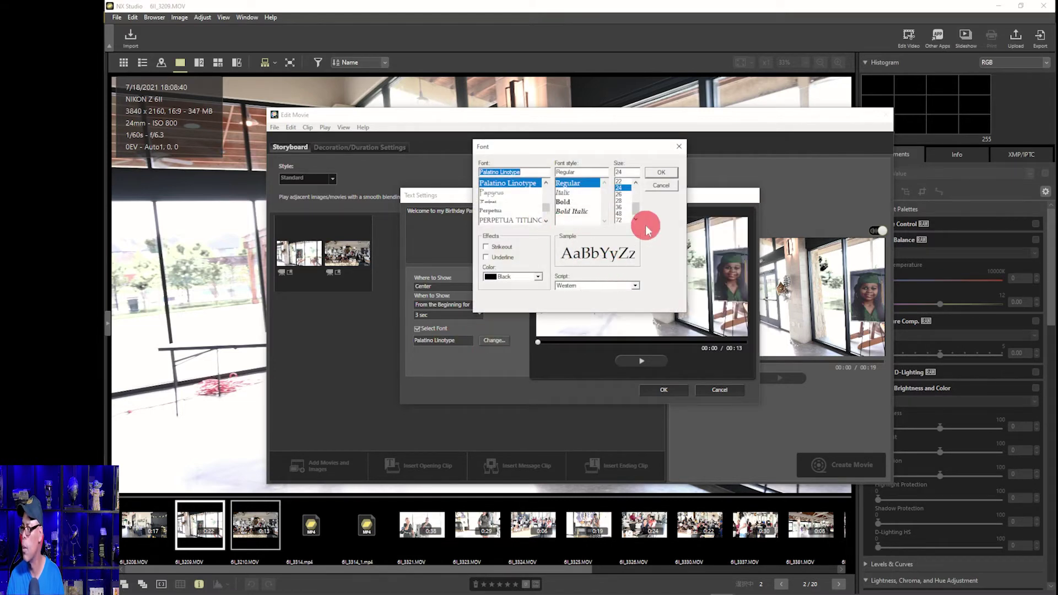
{"action": "left_click", "coordinate": [620, 221]}
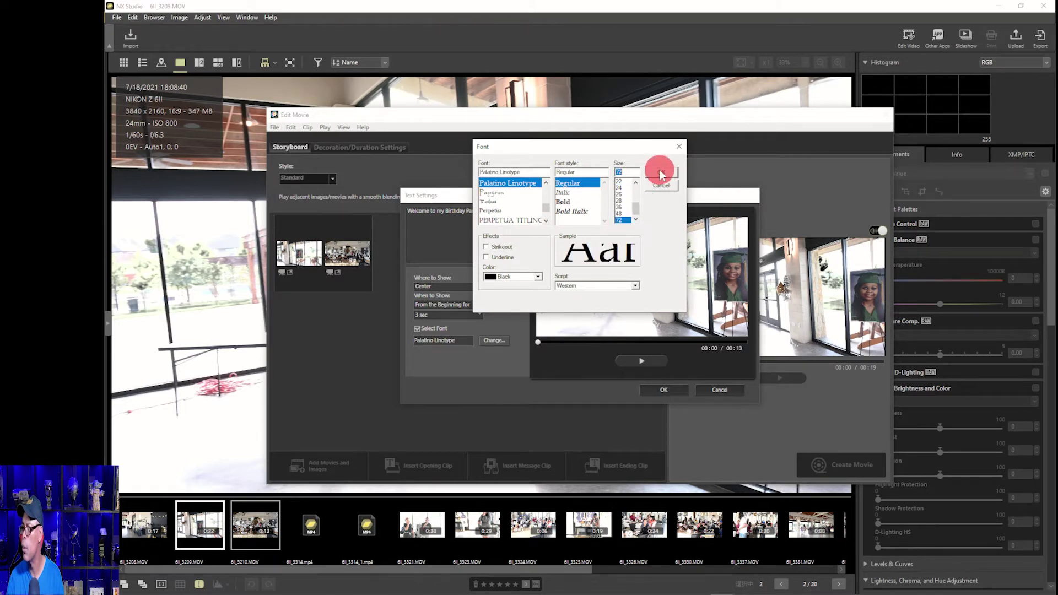
{"action": "left_click", "coordinate": [659, 171]}
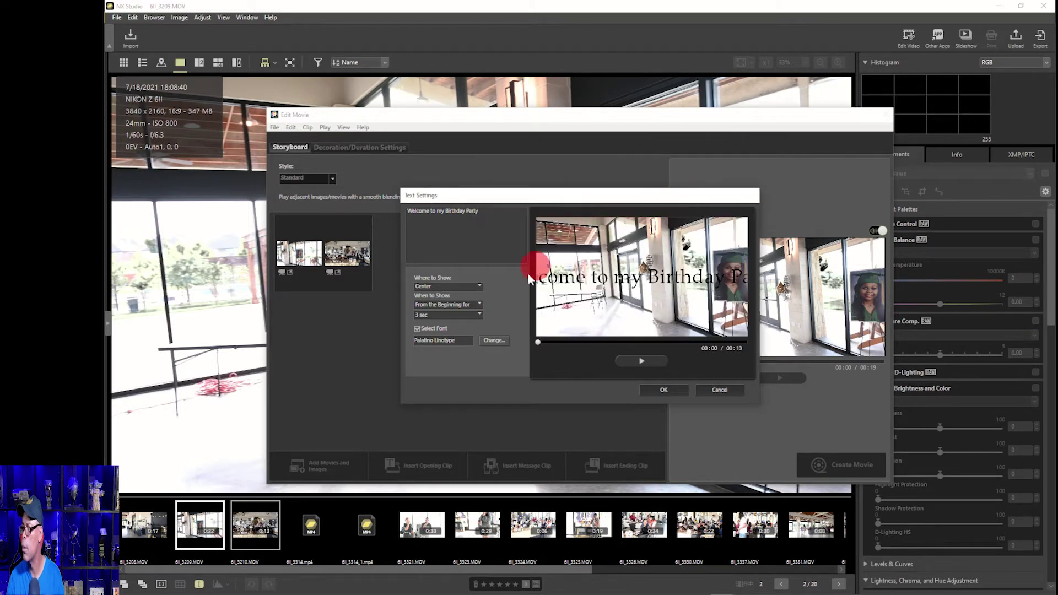
Step: Reduce the caption to size 36 and colour it red
{"action": "left_click", "coordinate": [490, 340]}
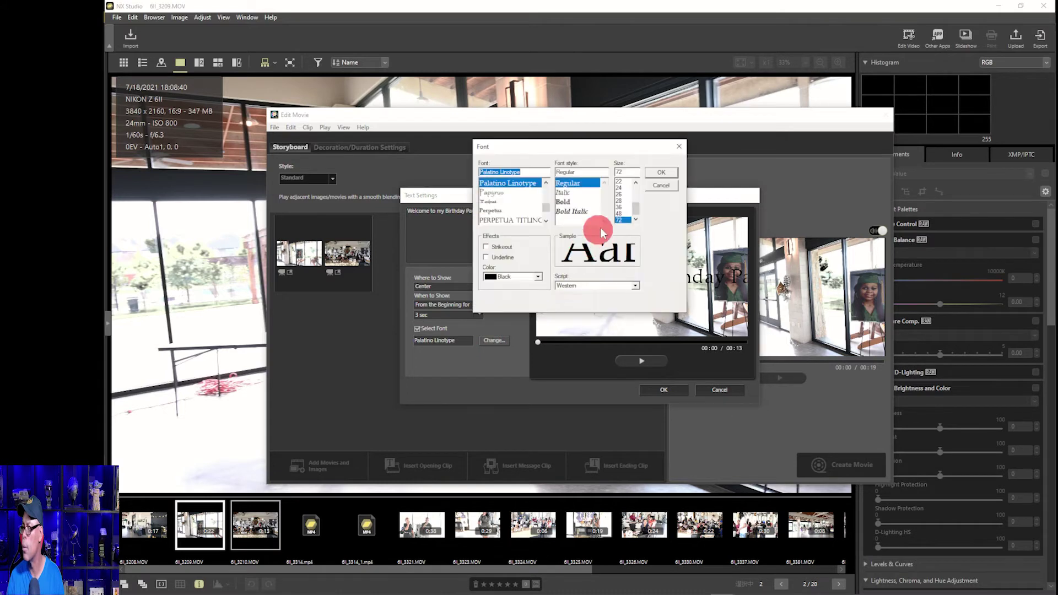
{"action": "left_click", "coordinate": [620, 206]}
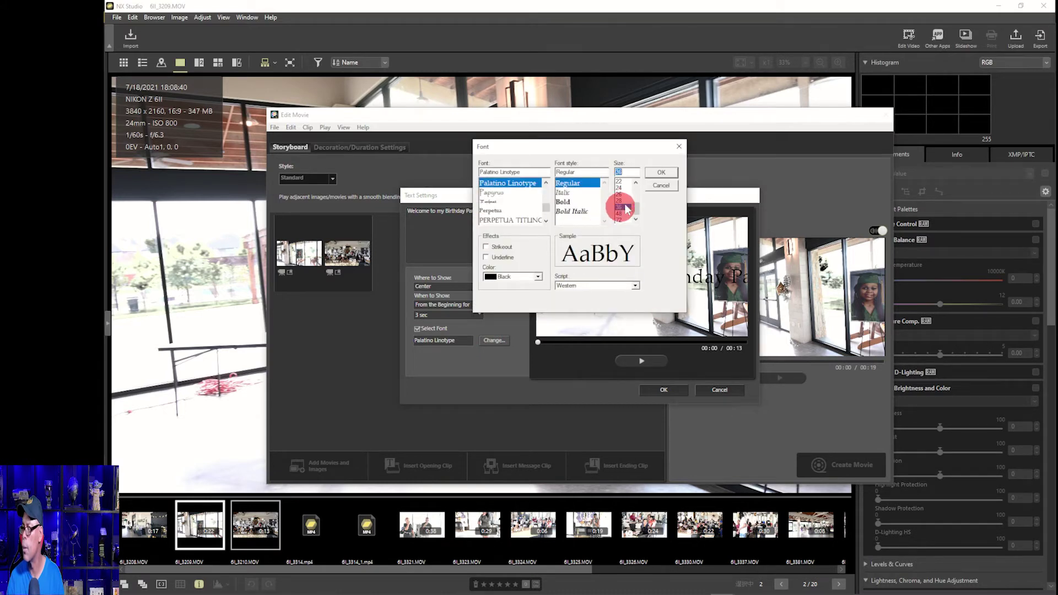
{"action": "left_click", "coordinate": [659, 173]}
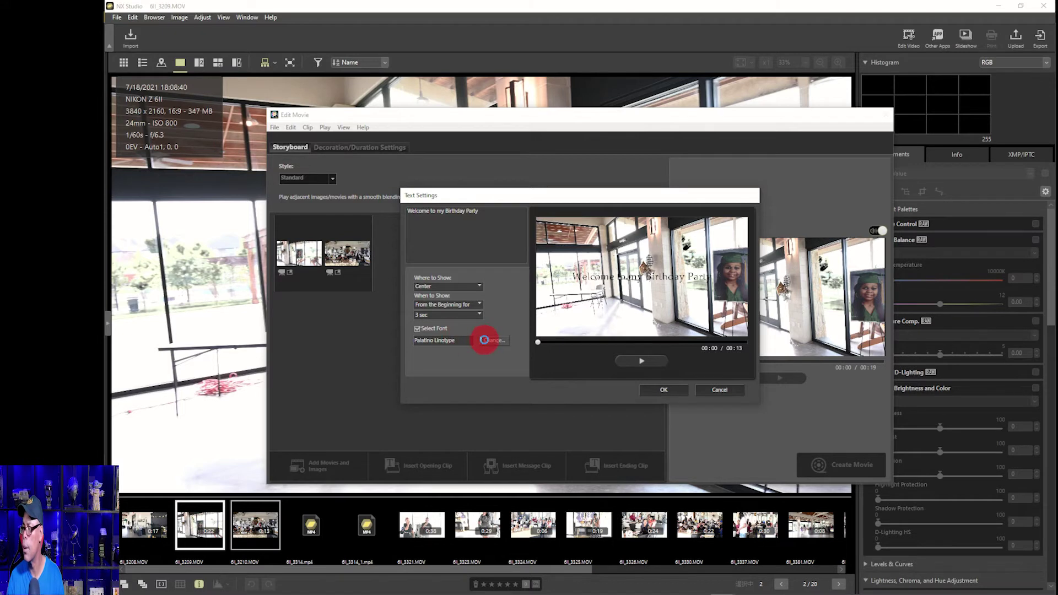
{"action": "left_click", "coordinate": [489, 340]}
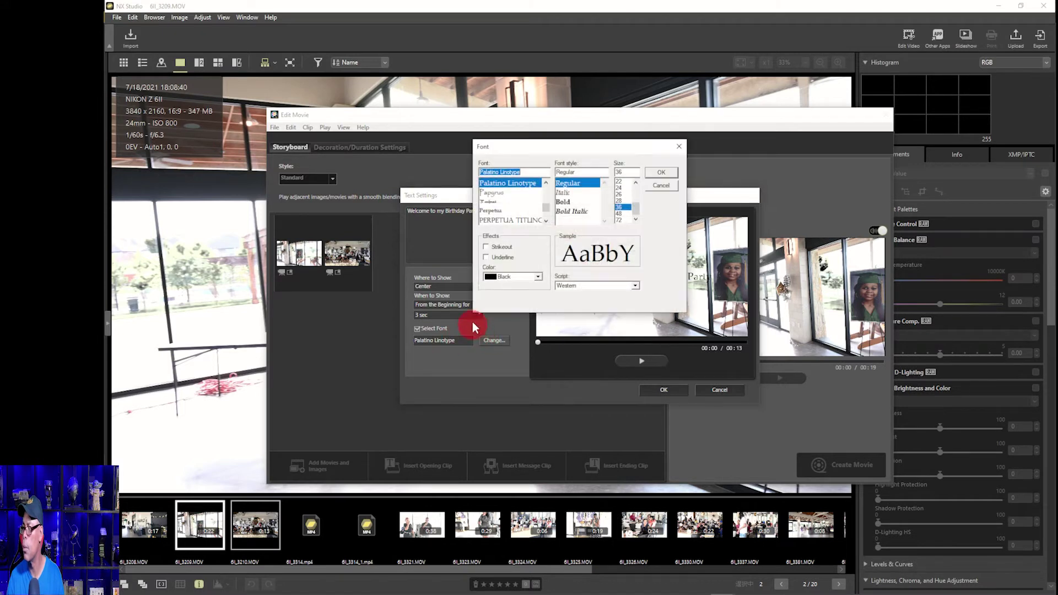
{"action": "left_click", "coordinate": [537, 279]}
{"action": "left_click", "coordinate": [500, 344]}
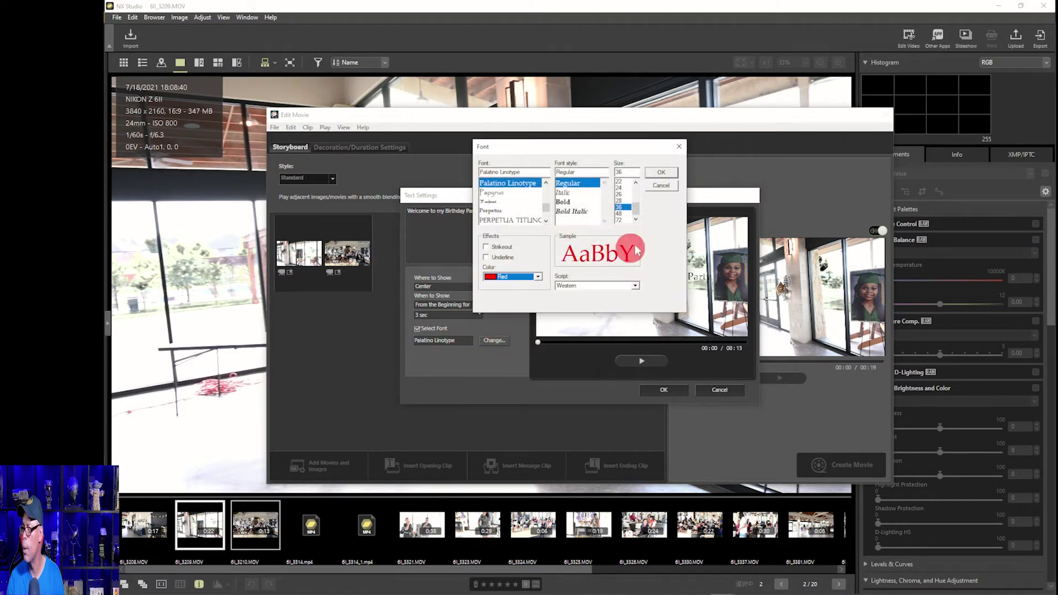
{"action": "left_click", "coordinate": [657, 171]}
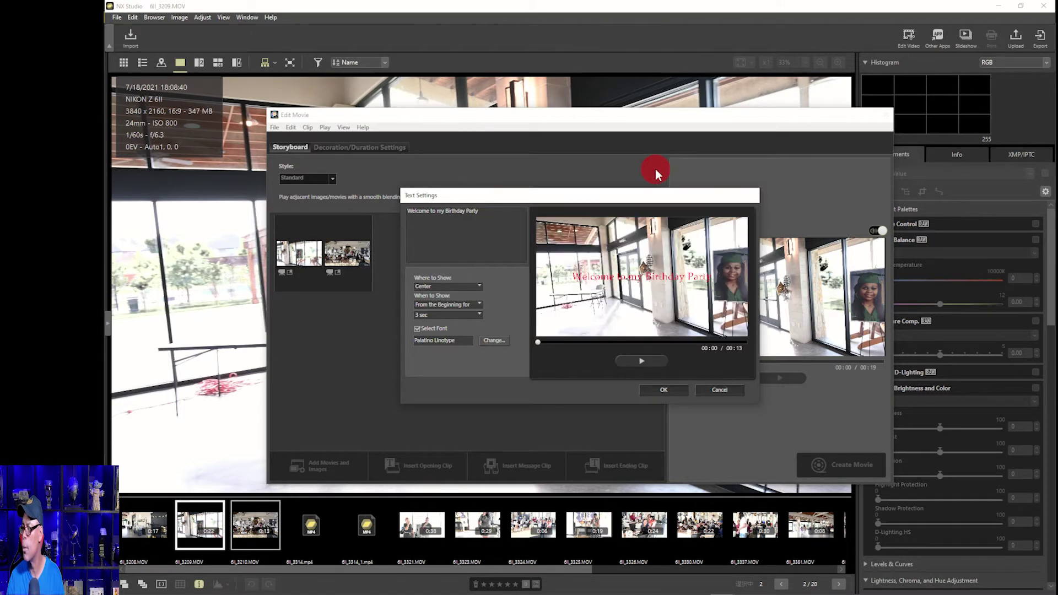
Step: Confirm the caption, preview it fading in the storyboard, and reopen the first clip's text settings
{"action": "left_click", "coordinate": [667, 386]}
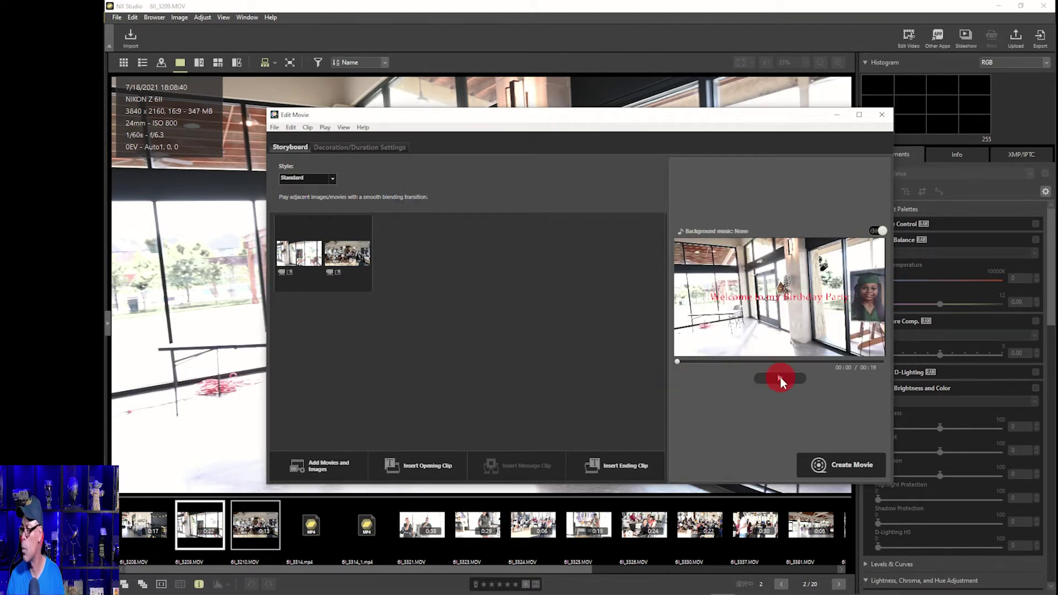
{"action": "left_click", "coordinate": [780, 377]}
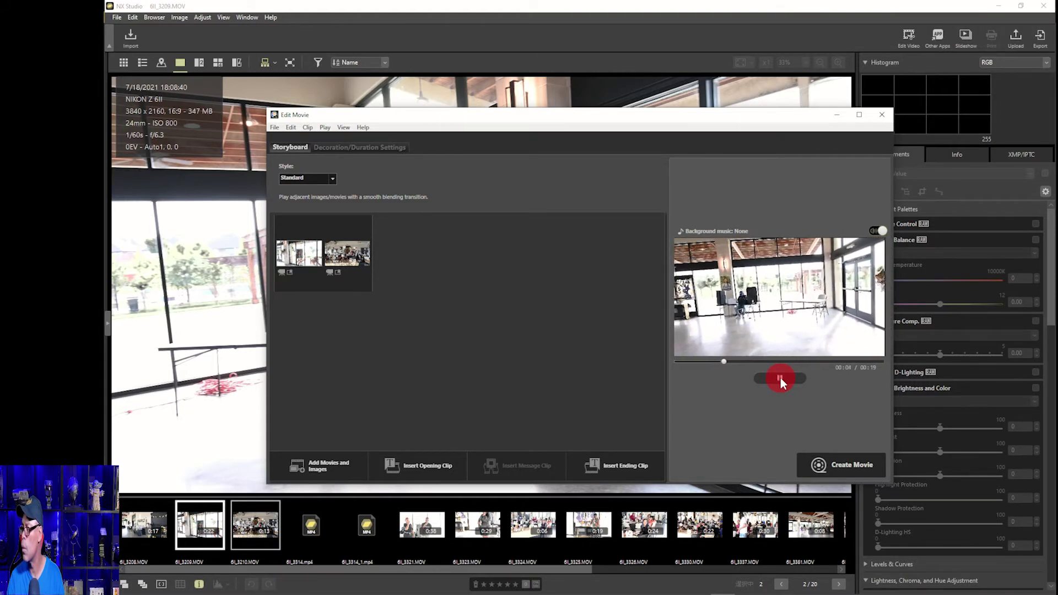
{"action": "left_click", "coordinate": [780, 378]}
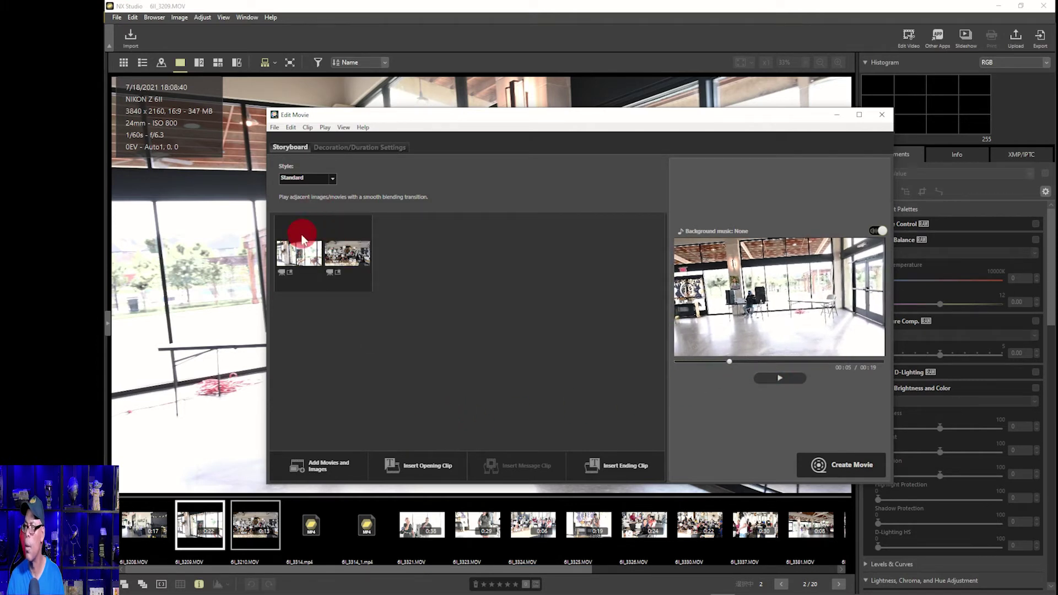
{"action": "left_click", "coordinate": [284, 225]}
Step: Set the title to show for 7 seconds and play a short preview
{"action": "left_click", "coordinate": [442, 373]}
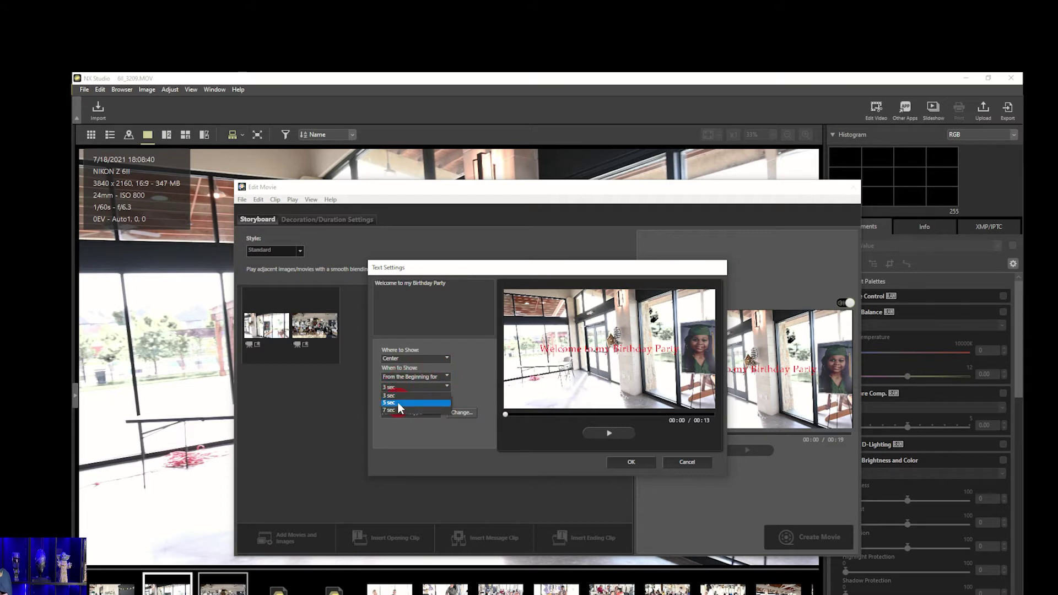
{"action": "left_click", "coordinate": [399, 412]}
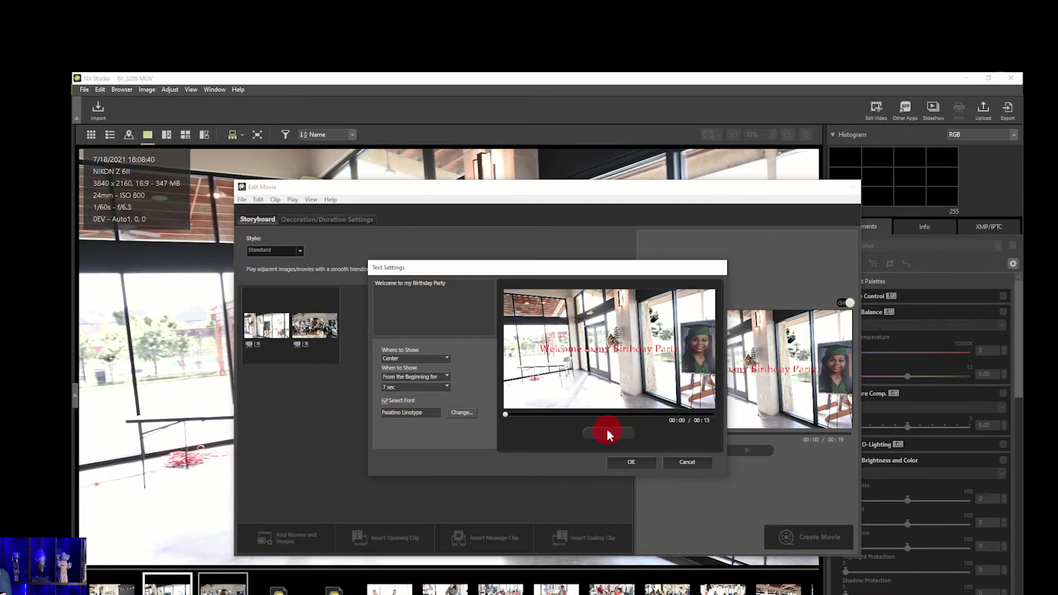
{"action": "left_click", "coordinate": [608, 430]}
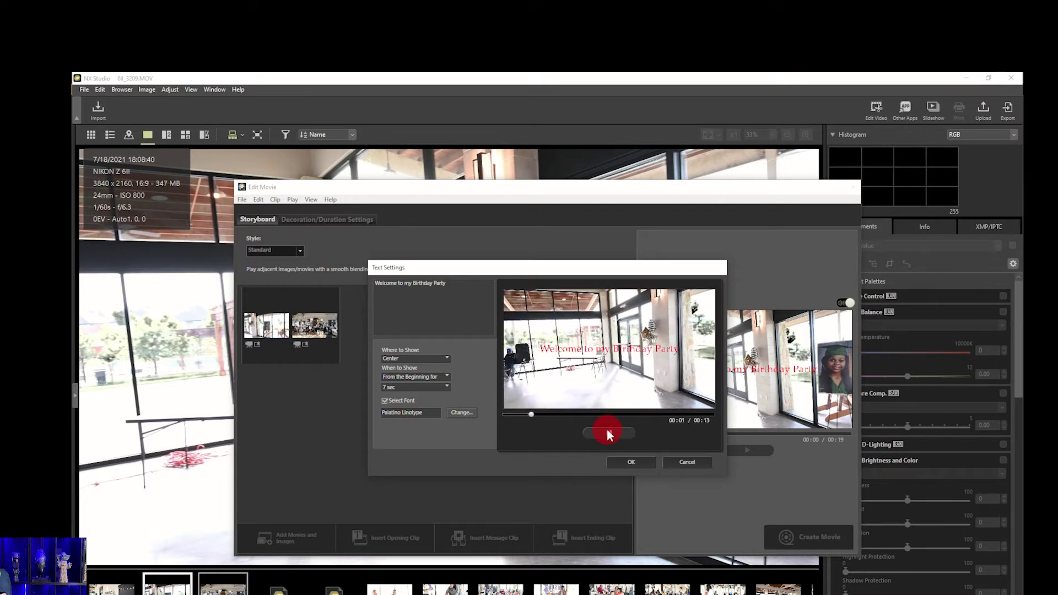
{"action": "left_click", "coordinate": [607, 430]}
Step: Rewind and replay the title preview from the start, then close the text settings
{"action": "left_click_drag", "start_coordinate": [557, 414], "coordinate": [499, 415]}
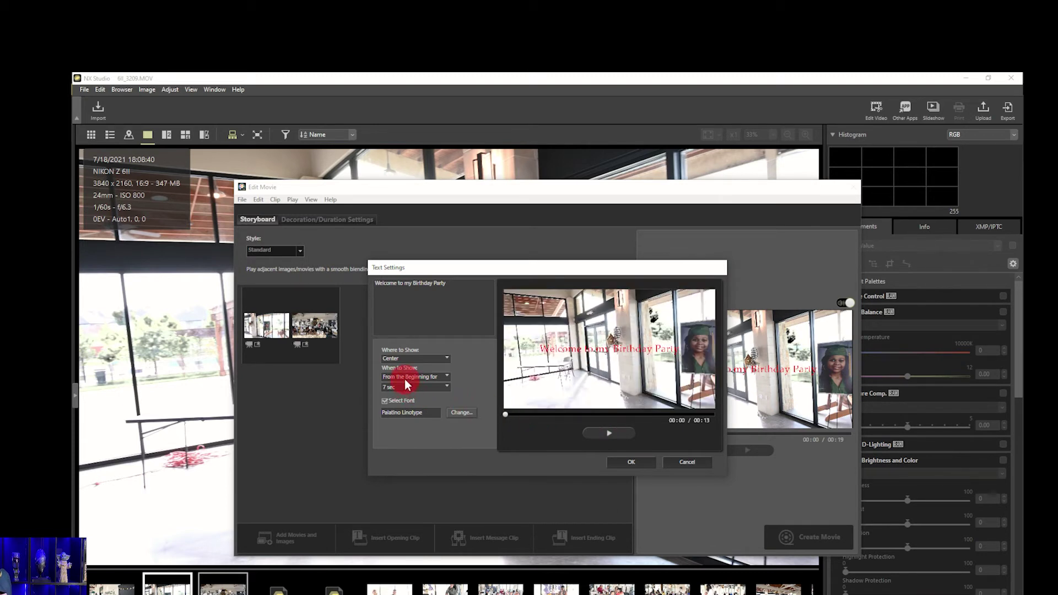
{"action": "left_click", "coordinate": [612, 432]}
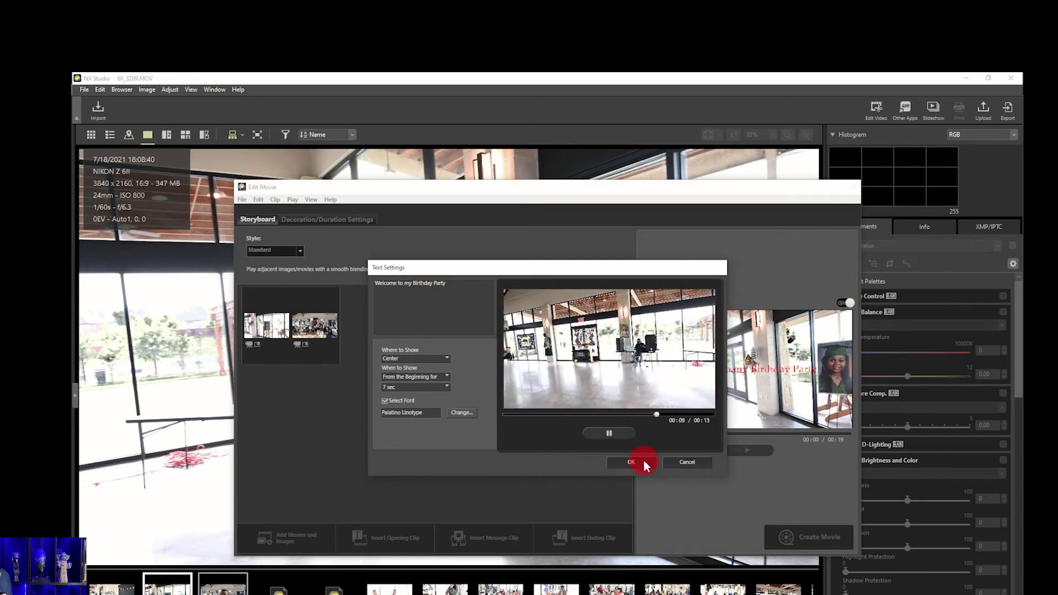
{"action": "left_click", "coordinate": [683, 463]}
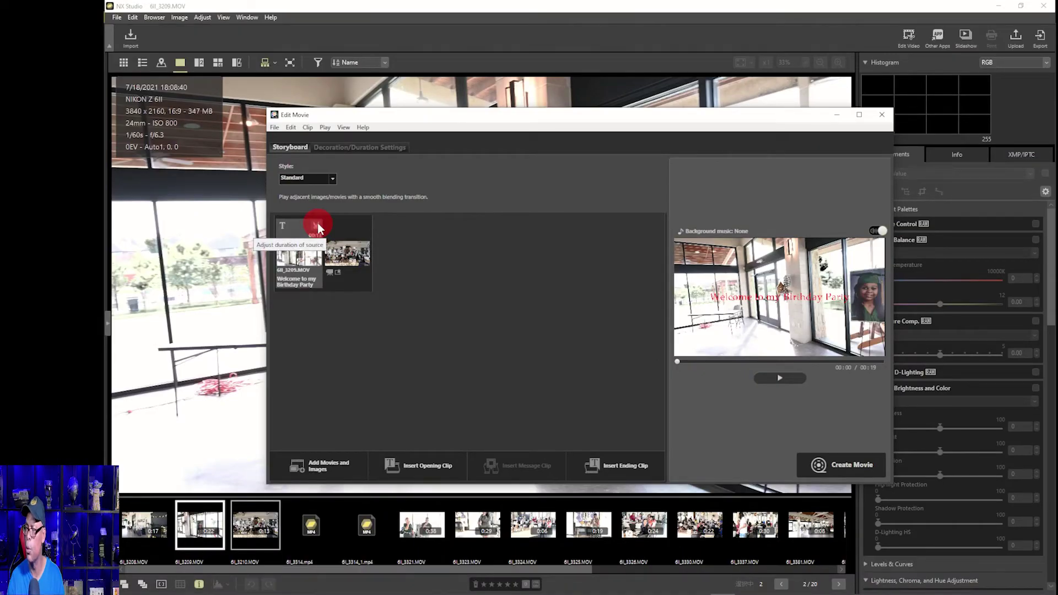
Step: Trim the first clip's IN and OUT markers to play 00:00 to 00:16 and confirm
{"action": "left_click", "coordinate": [318, 223]}
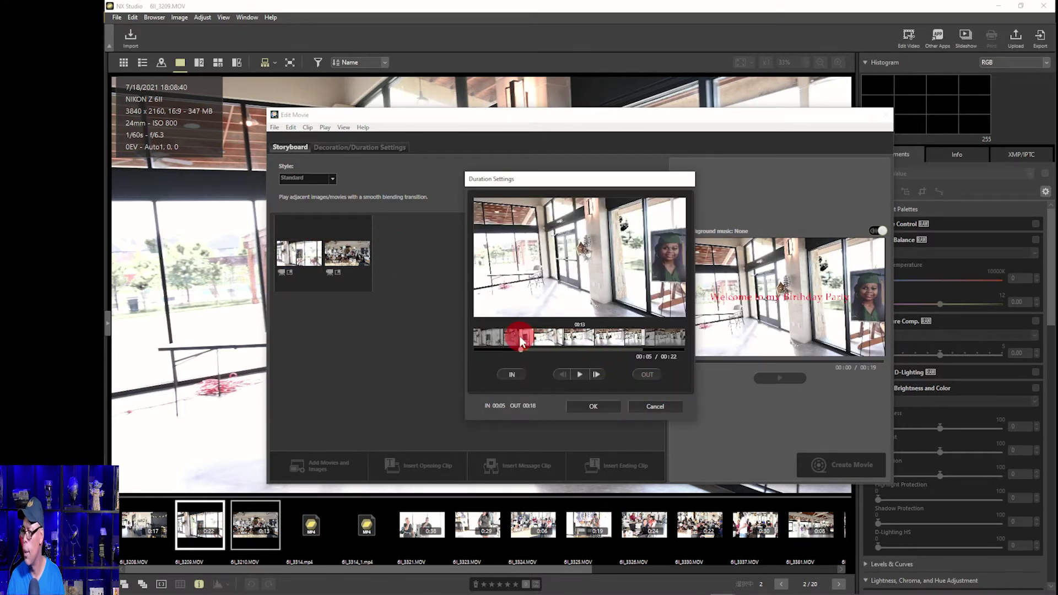
{"action": "left_click_drag", "start_coordinate": [519, 335], "coordinate": [482, 334]}
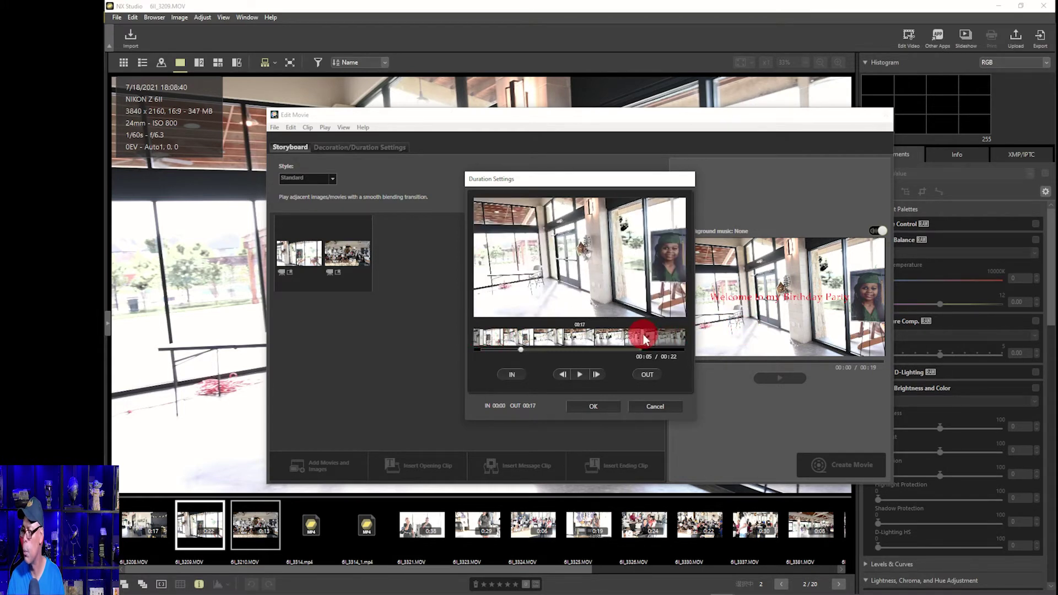
{"action": "mouse_move", "coordinate": [643, 333]}
{"action": "left_mouse_down"}
{"action": "mouse_move", "coordinate": [661, 336]}
{"action": "mouse_move", "coordinate": [520, 347]}
{"action": "left_mouse_up"}
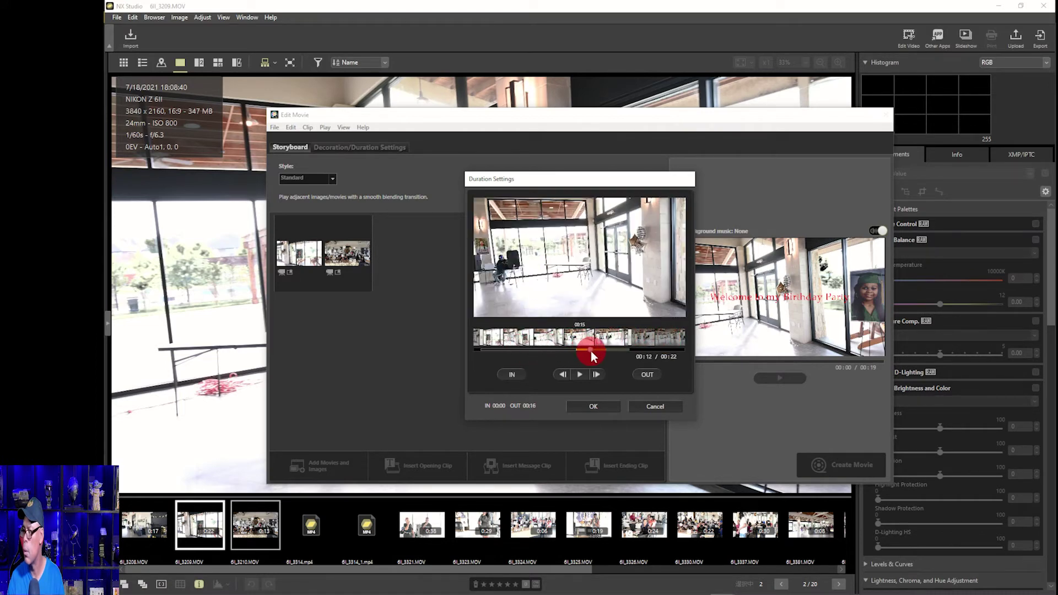
{"action": "mouse_move", "coordinate": [519, 348]}
{"action": "left_mouse_down"}
{"action": "mouse_move", "coordinate": [612, 352]}
{"action": "mouse_move", "coordinate": [492, 353]}
{"action": "mouse_move", "coordinate": [633, 355]}
{"action": "mouse_move", "coordinate": [452, 351]}
{"action": "mouse_move", "coordinate": [663, 355]}
{"action": "left_mouse_up"}
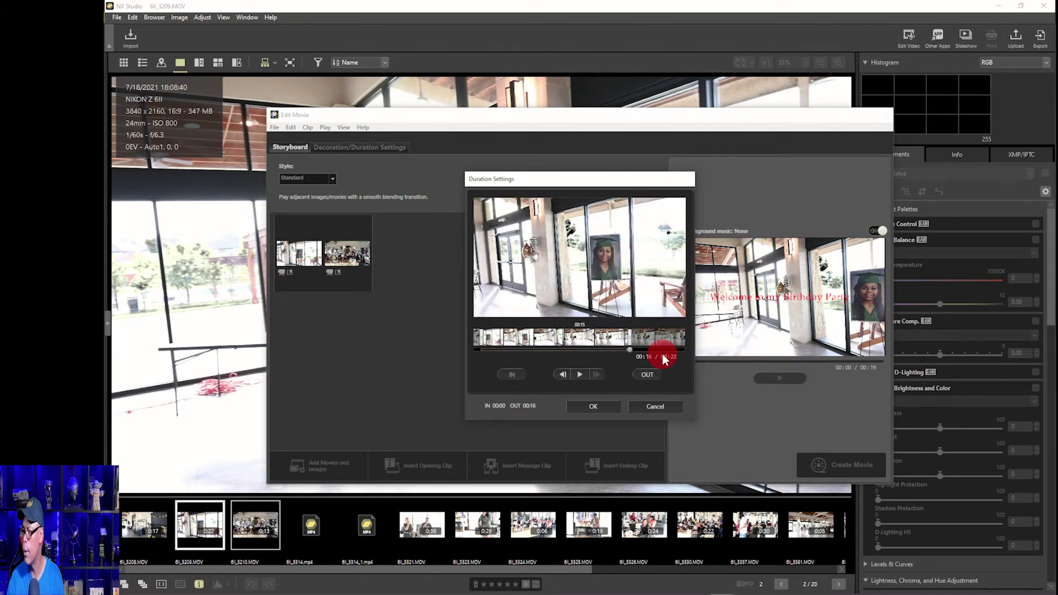
{"action": "left_click", "coordinate": [588, 405]}
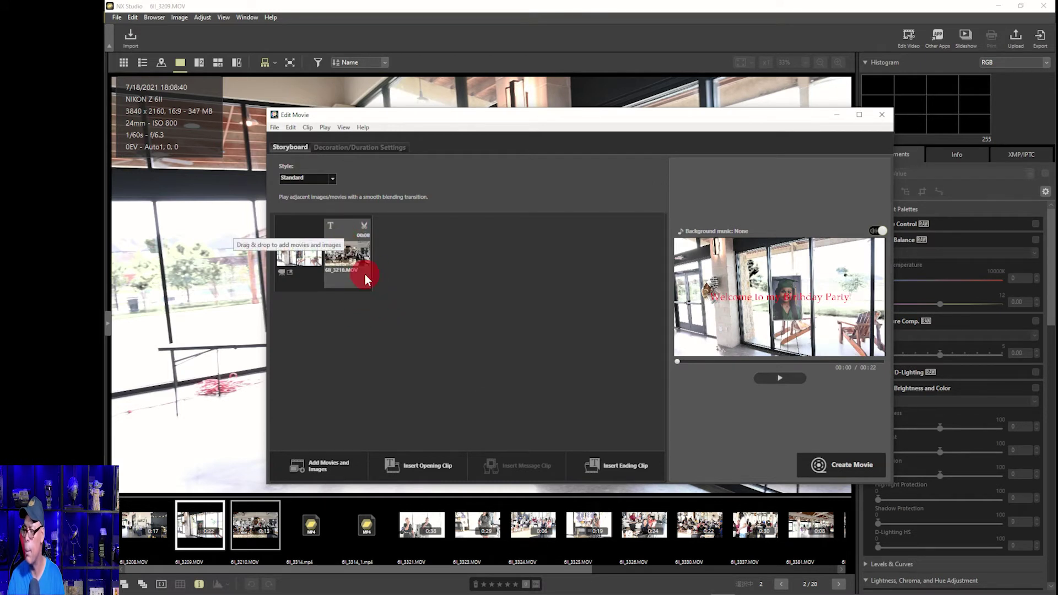
Step: Return to the main browser via Add Movies and Images to pick more source clips
{"action": "left_click", "coordinate": [323, 463]}
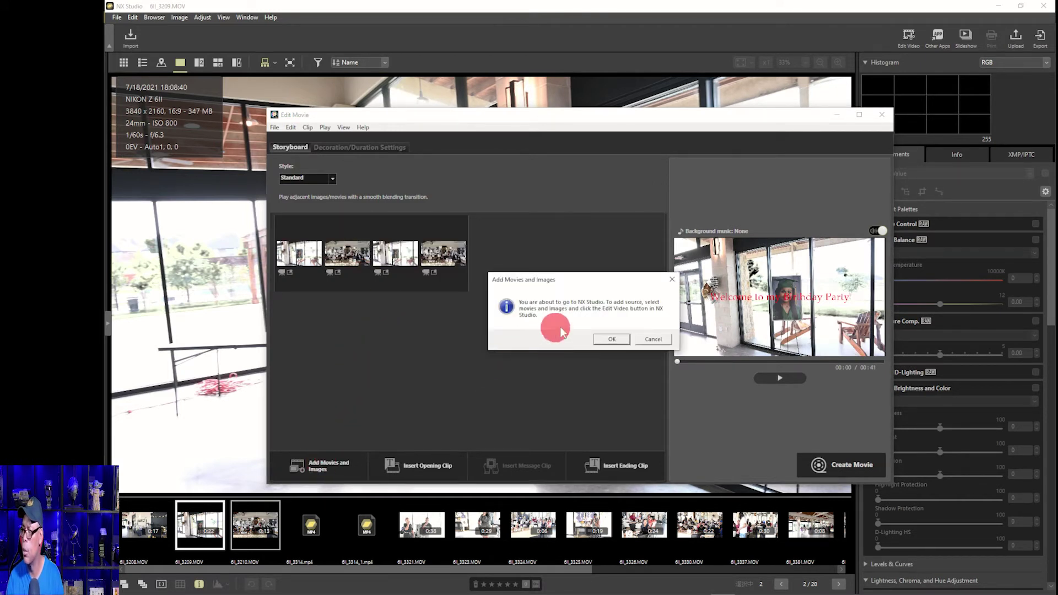
{"action": "left_click", "coordinate": [613, 341]}
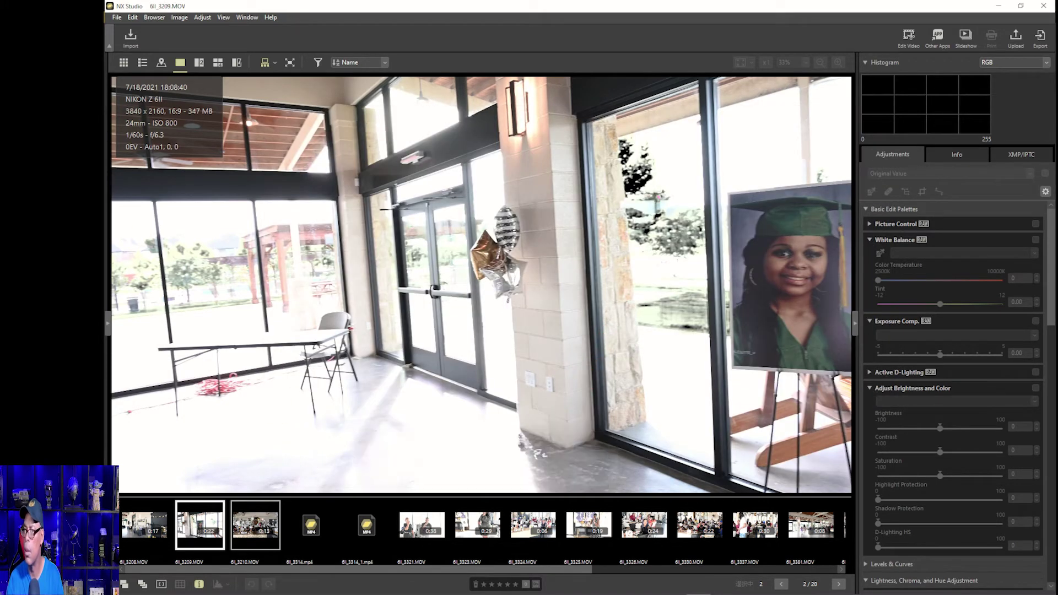
Step: Show the folder tree and select the JPG folder under FAITH GRADUATION 2021 in Pictures
{"action": "left_click", "coordinate": [108, 318]}
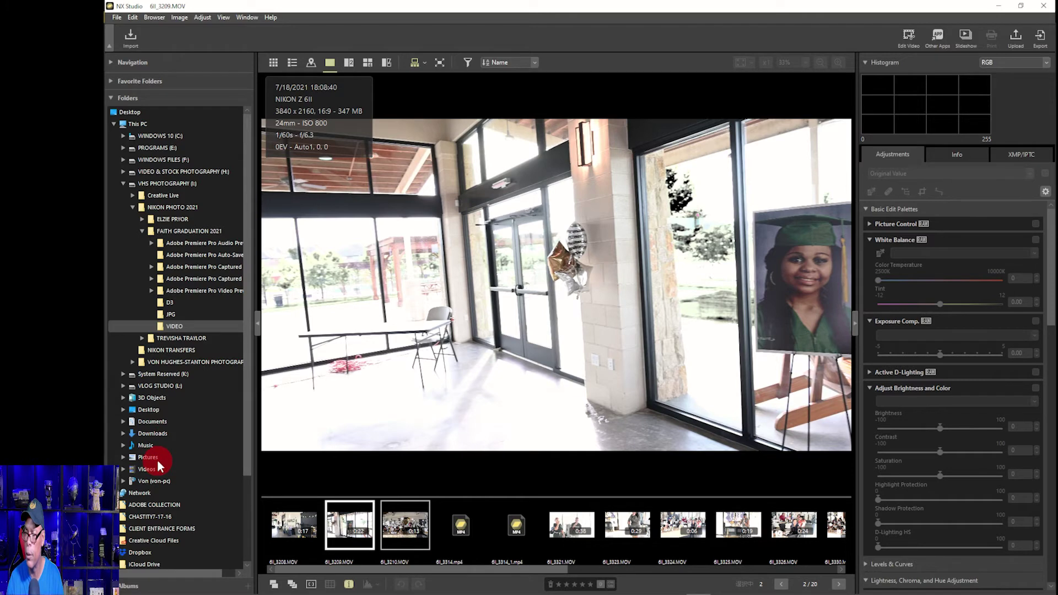
{"action": "left_click", "coordinate": [157, 460]}
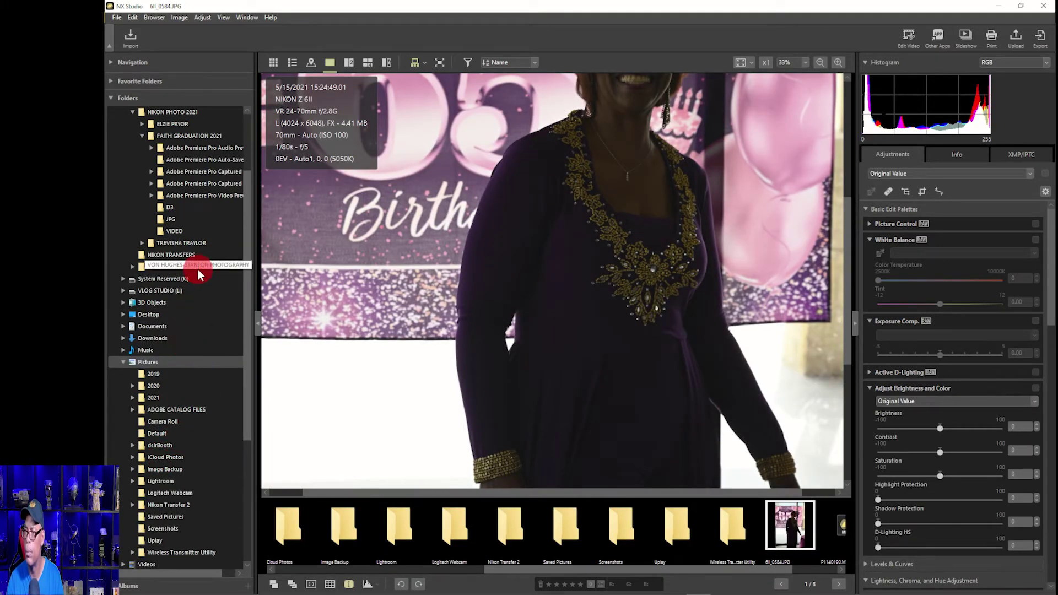
{"action": "scroll", "coordinate": [197, 269], "scroll_direction": "up", "scroll_amount": 1}
{"action": "scroll", "coordinate": [199, 267], "scroll_direction": "down", "scroll_amount": 1}
{"action": "scroll", "coordinate": [199, 267], "scroll_direction": "down", "scroll_amount": 2}
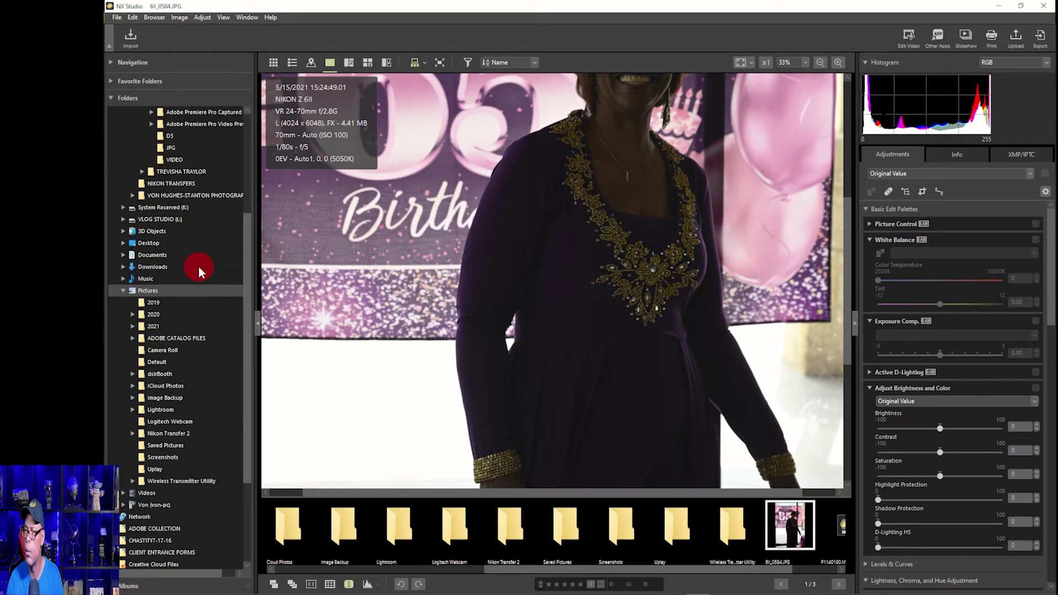
{"action": "scroll", "coordinate": [193, 248], "scroll_direction": "up", "scroll_amount": 2}
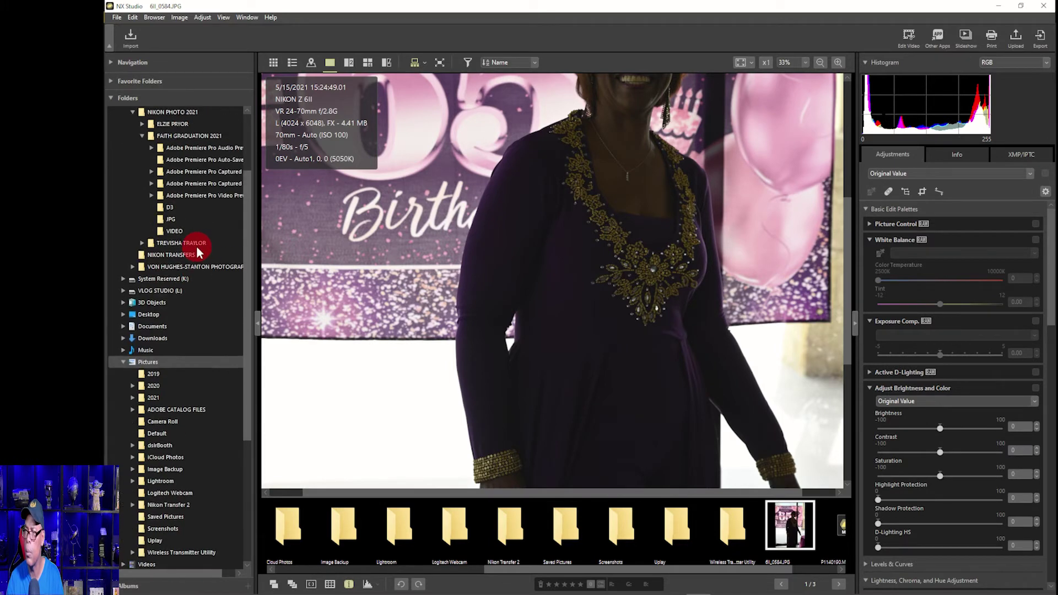
{"action": "scroll", "coordinate": [196, 248], "scroll_direction": "up", "scroll_amount": 1}
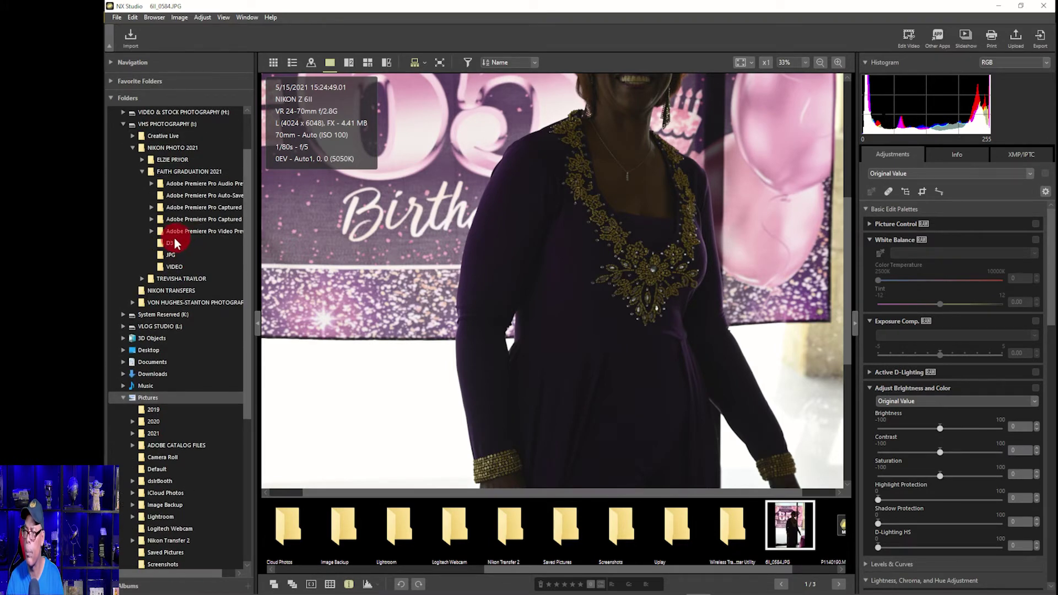
{"action": "left_click", "coordinate": [168, 254]}
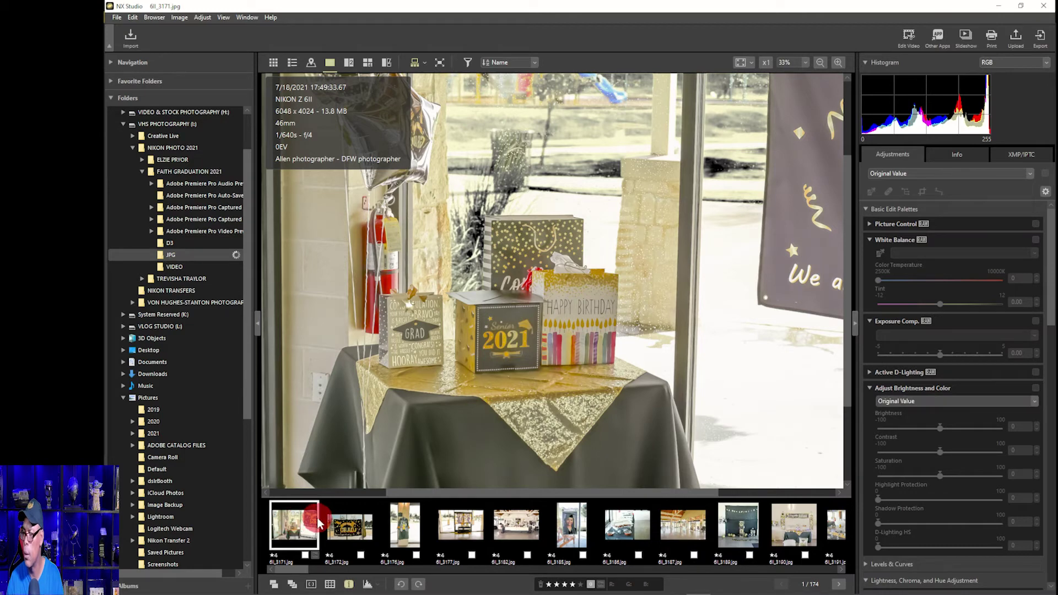
Step: View the folder's photos as a thumbnail grid, then bring the first photo up on its own
{"action": "left_click", "coordinate": [298, 526]}
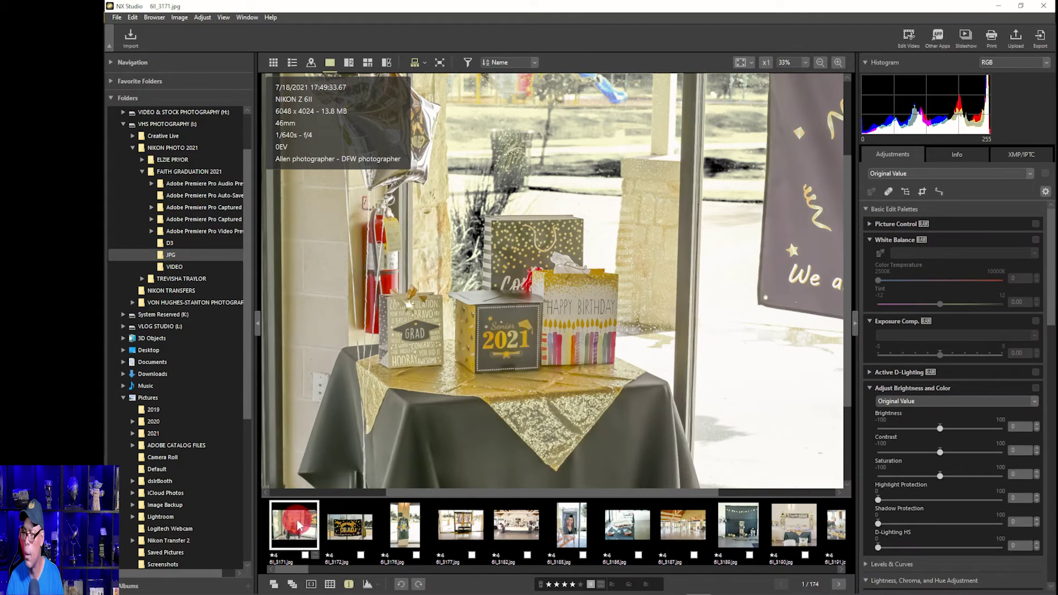
{"action": "double_click", "coordinate": [298, 526]}
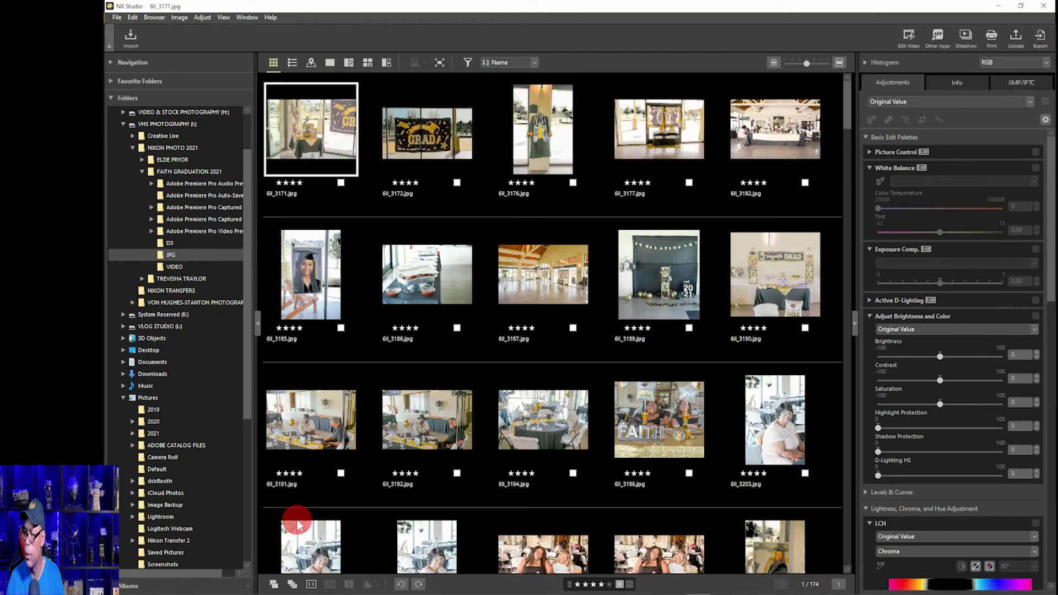
{"action": "double_click", "coordinate": [338, 147]}
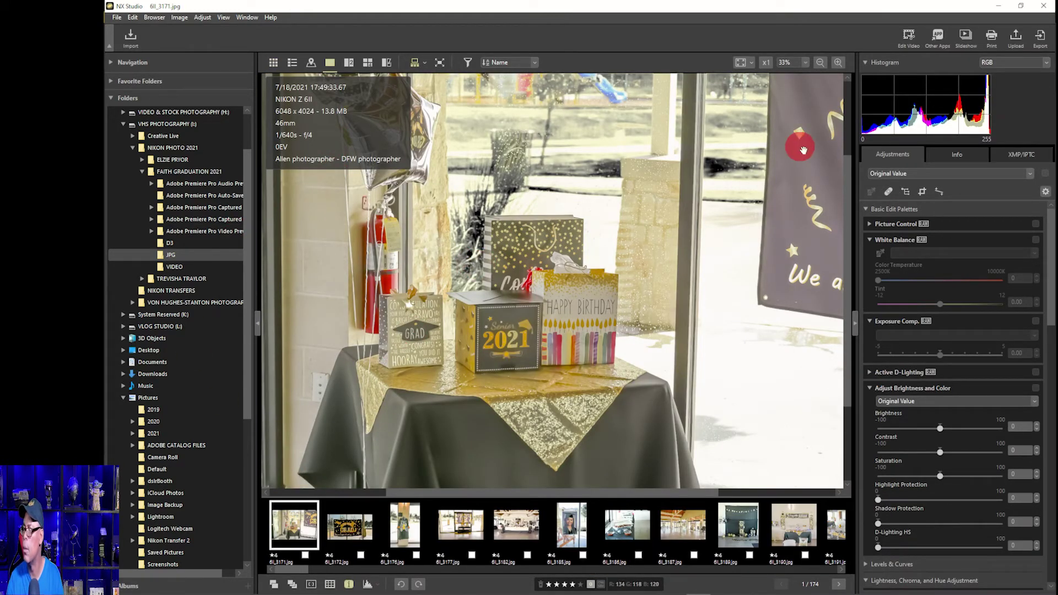
Step: Return to the movie editor and remove the third and fourth clips (including 6II_3210.MOV) from the storyboard
{"action": "left_click", "coordinate": [907, 39]}
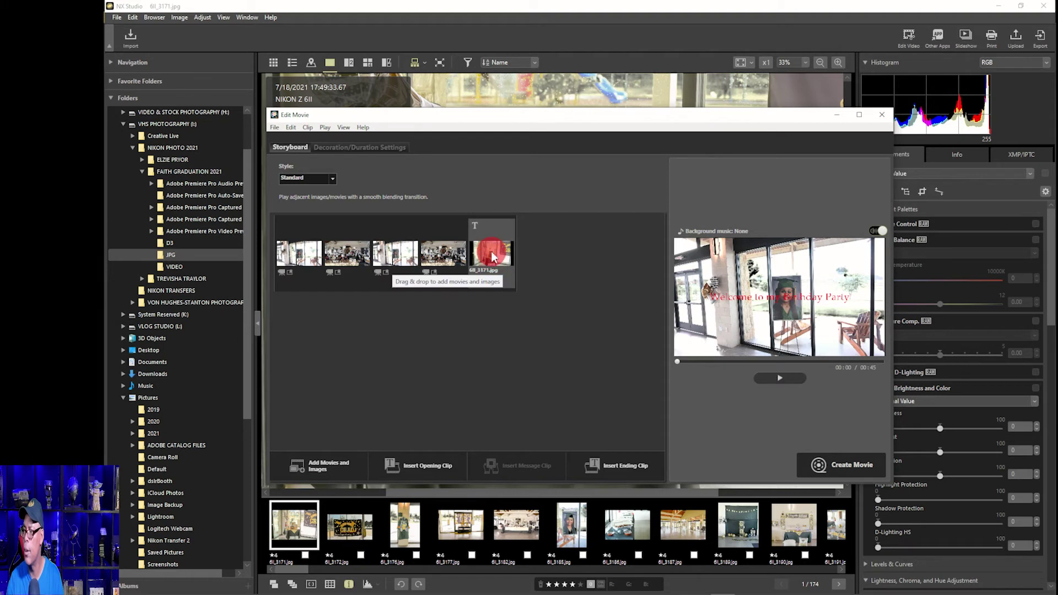
{"action": "left_click", "coordinate": [436, 233]}
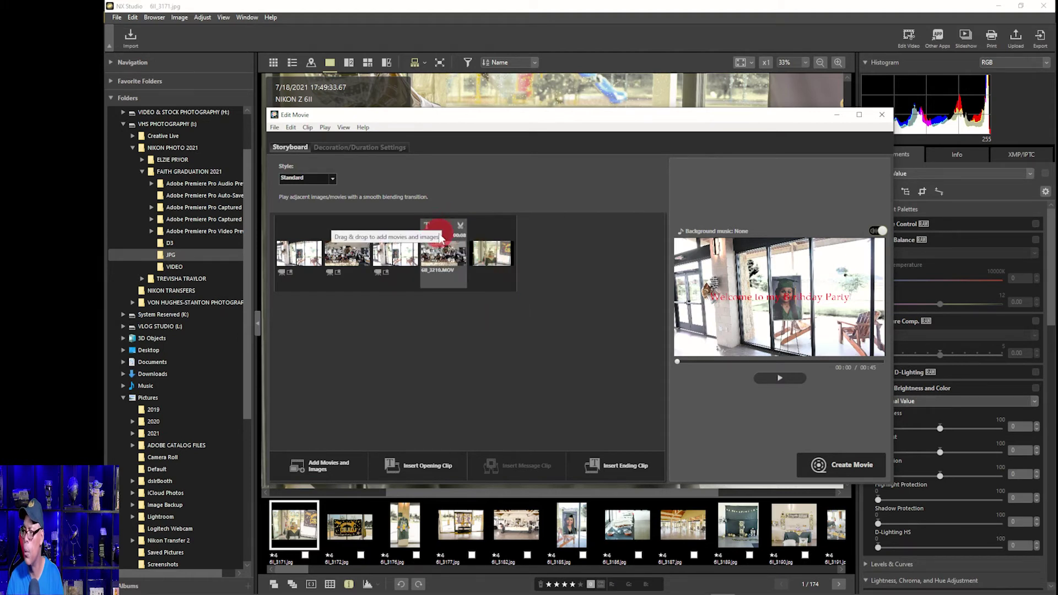
{"action": "left_click", "coordinate": [445, 250]}
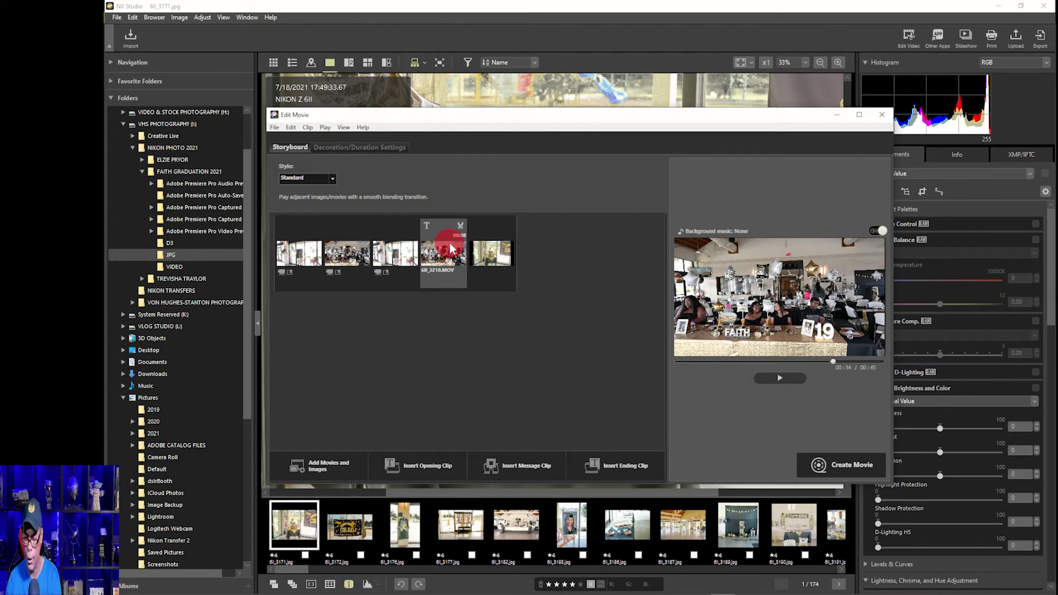
{"action": "key", "text": "Delete"}
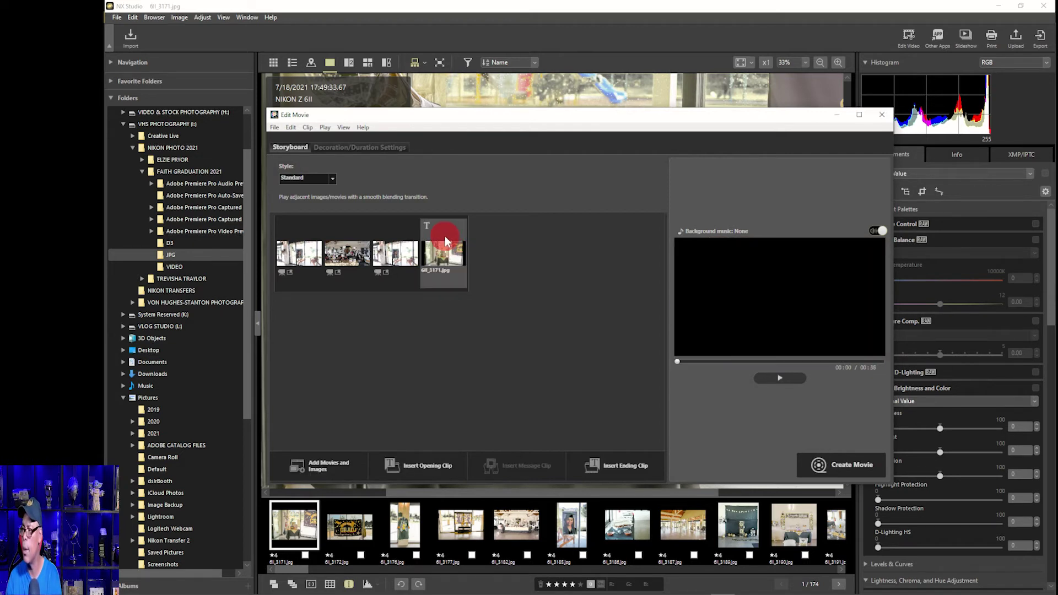
{"action": "left_click", "coordinate": [407, 237]}
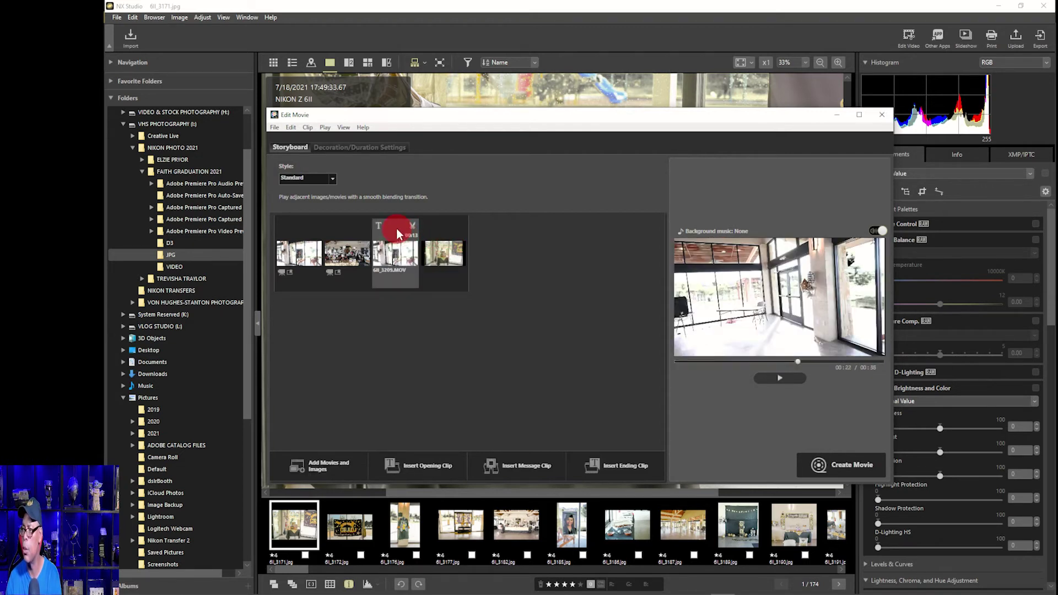
{"action": "left_click", "coordinate": [396, 228]}
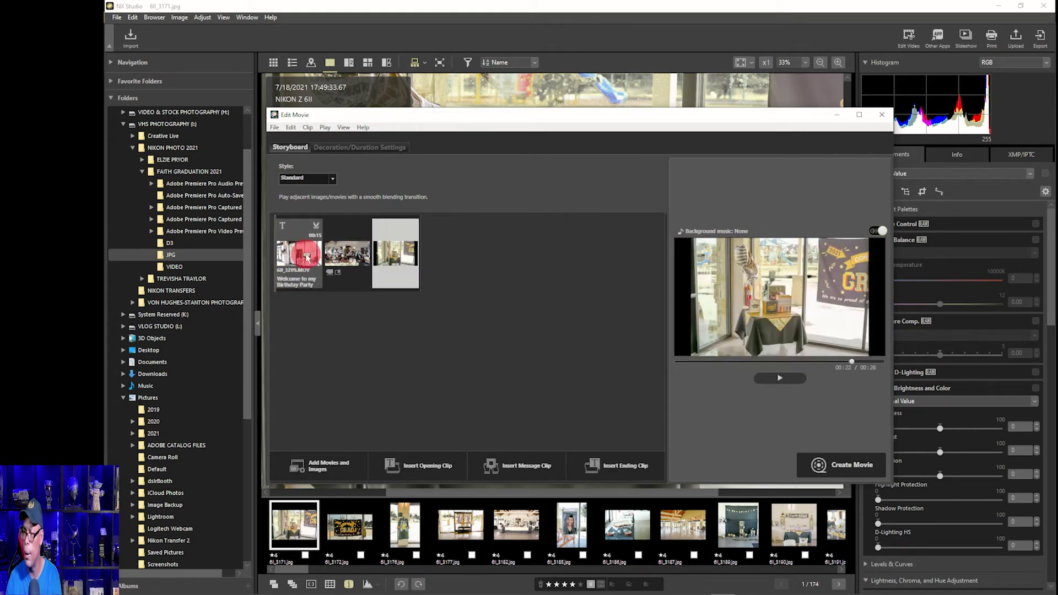
Step: Move the still photo to the start of the storyboard and scrub the preview forward then back to 00:00
{"action": "left_click_drag", "start_coordinate": [285, 257], "coordinate": [279, 255]}
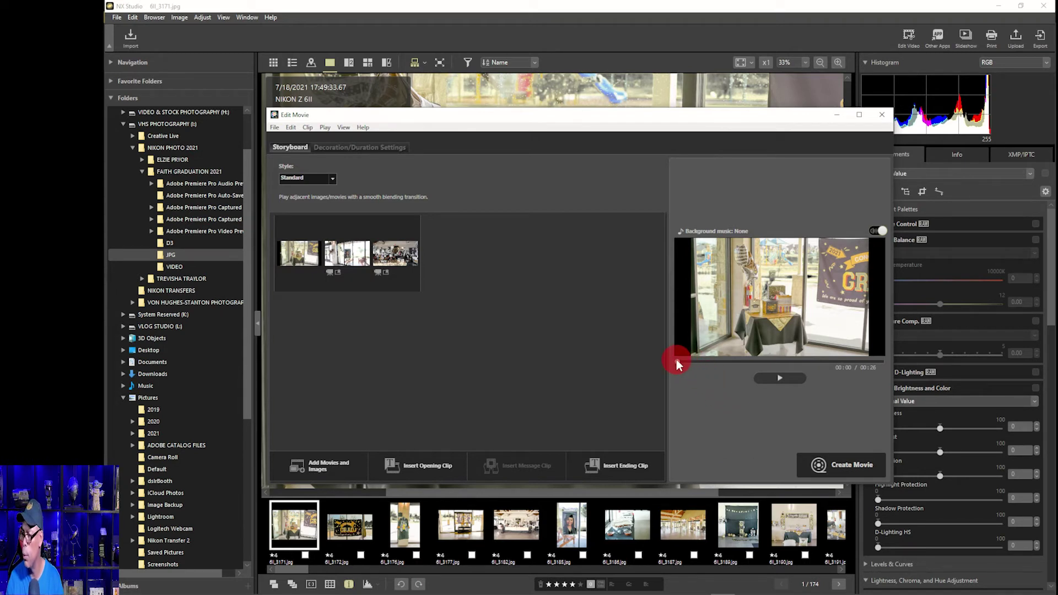
{"action": "left_click_drag", "start_coordinate": [717, 364], "coordinate": [868, 359]}
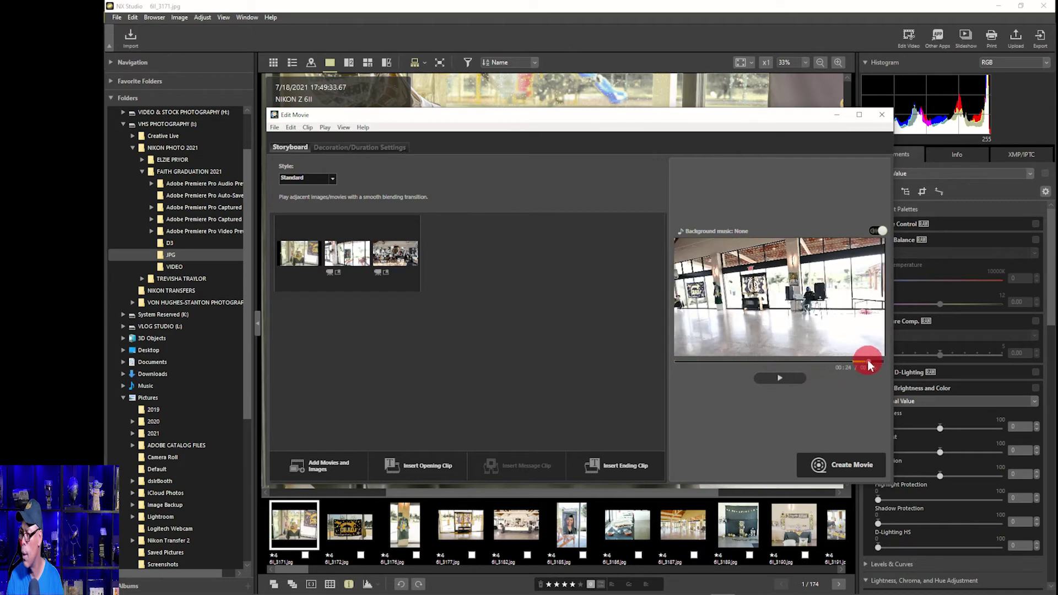
{"action": "left_click_drag", "start_coordinate": [867, 360], "coordinate": [675, 367]}
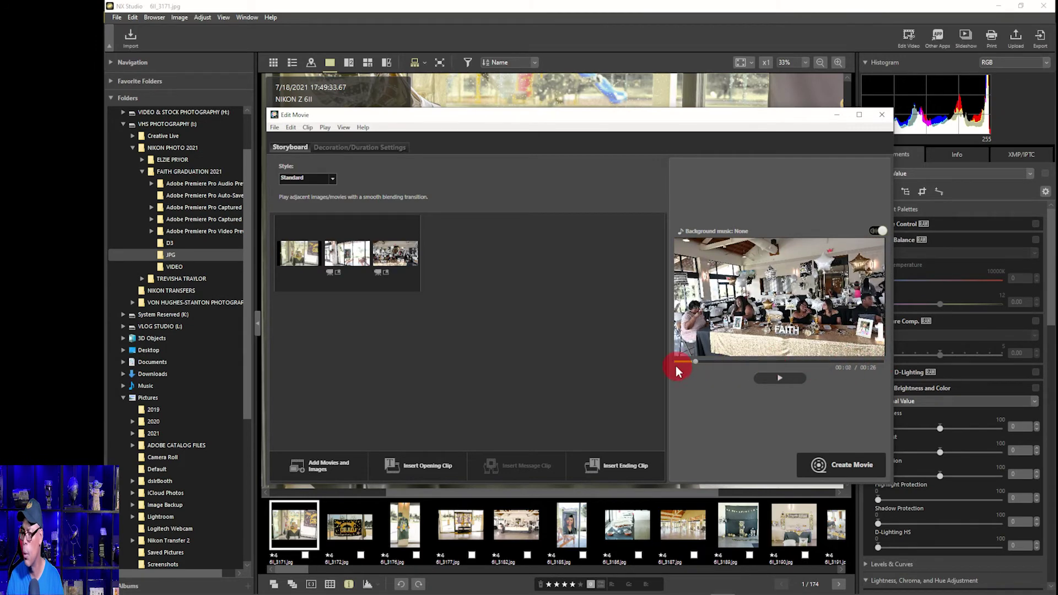
Step: Insert an opening title clip, keeping it centered and shown throughout the movie
{"action": "left_click", "coordinate": [425, 466]}
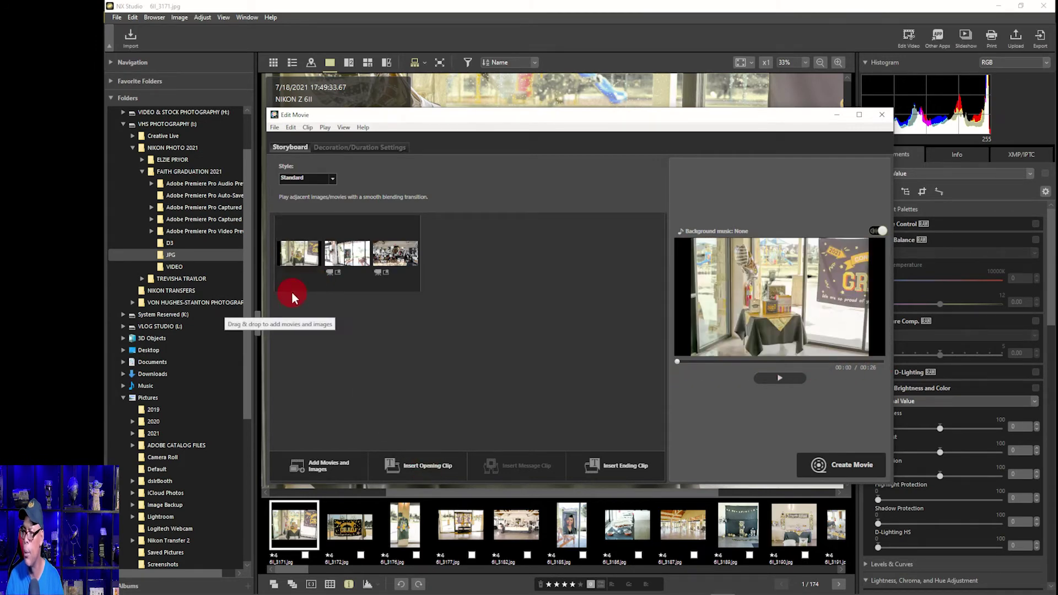
{"action": "left_click", "coordinate": [436, 462]}
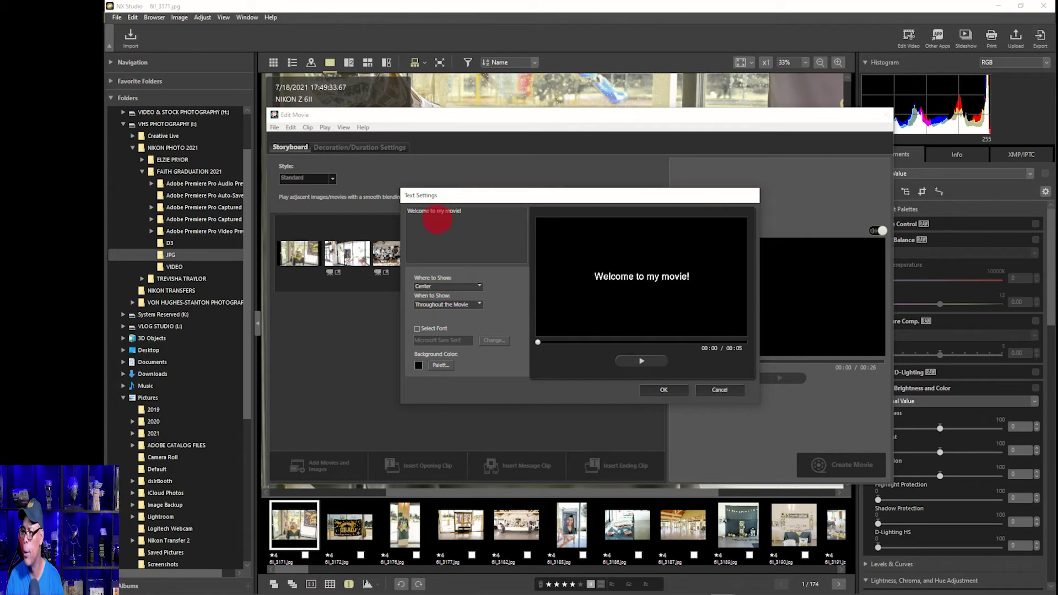
{"action": "left_click", "coordinate": [455, 285]}
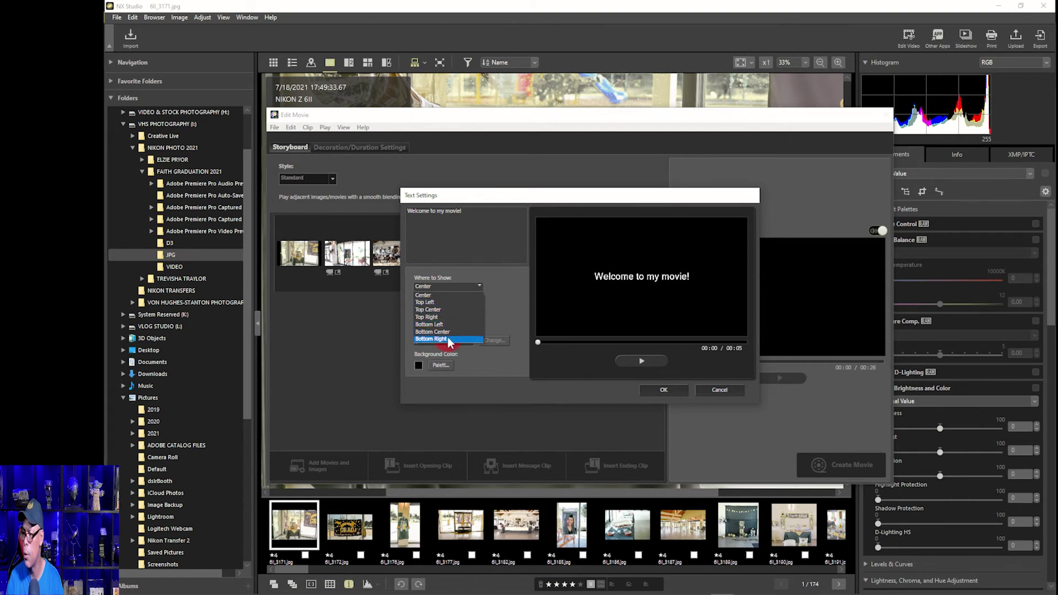
{"action": "left_click", "coordinate": [493, 293]}
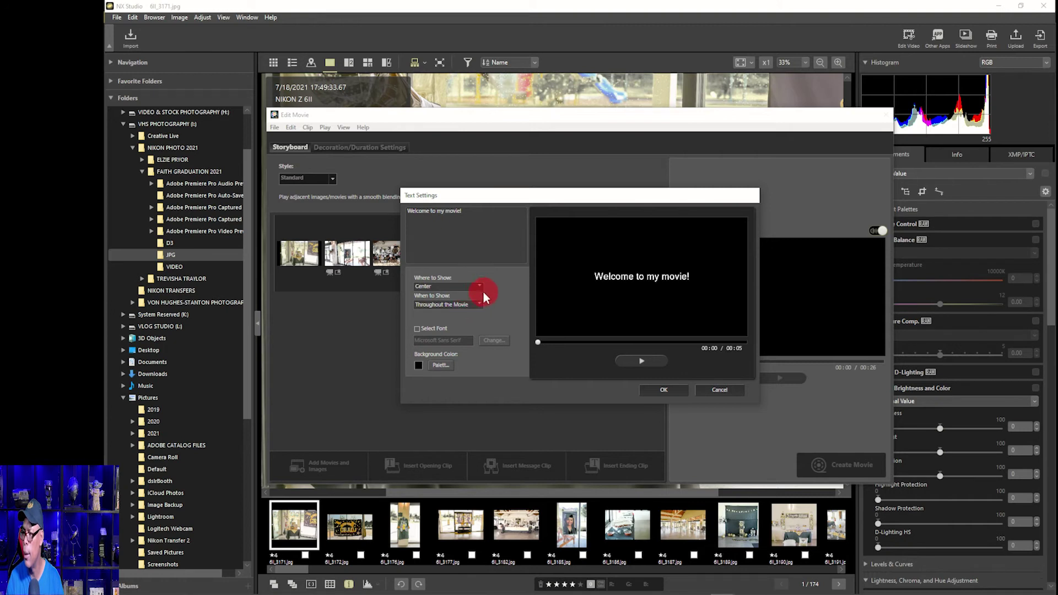
{"action": "left_click", "coordinate": [478, 304]}
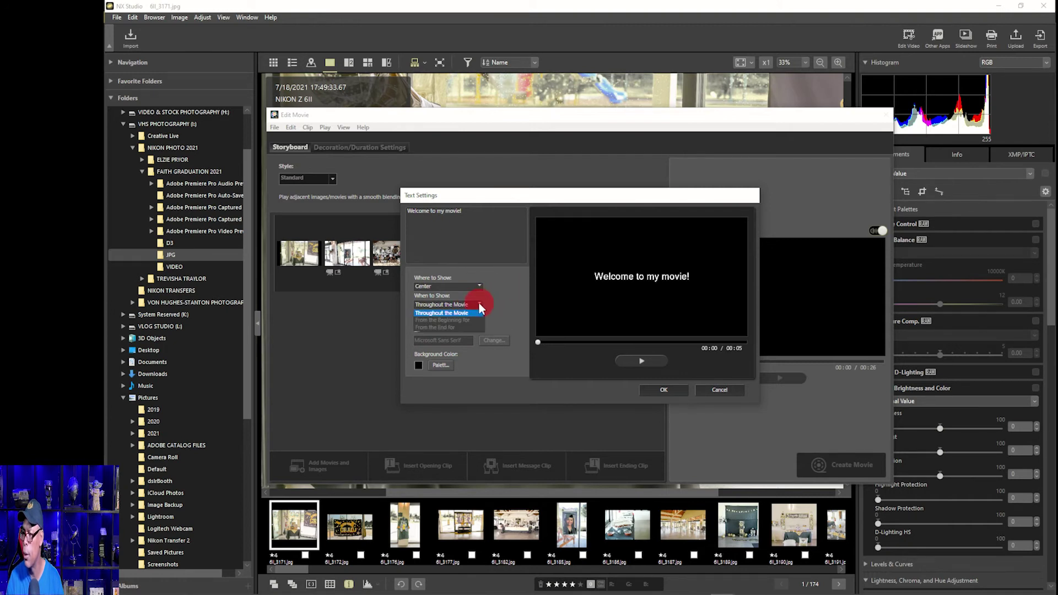
{"action": "left_click", "coordinate": [497, 295]}
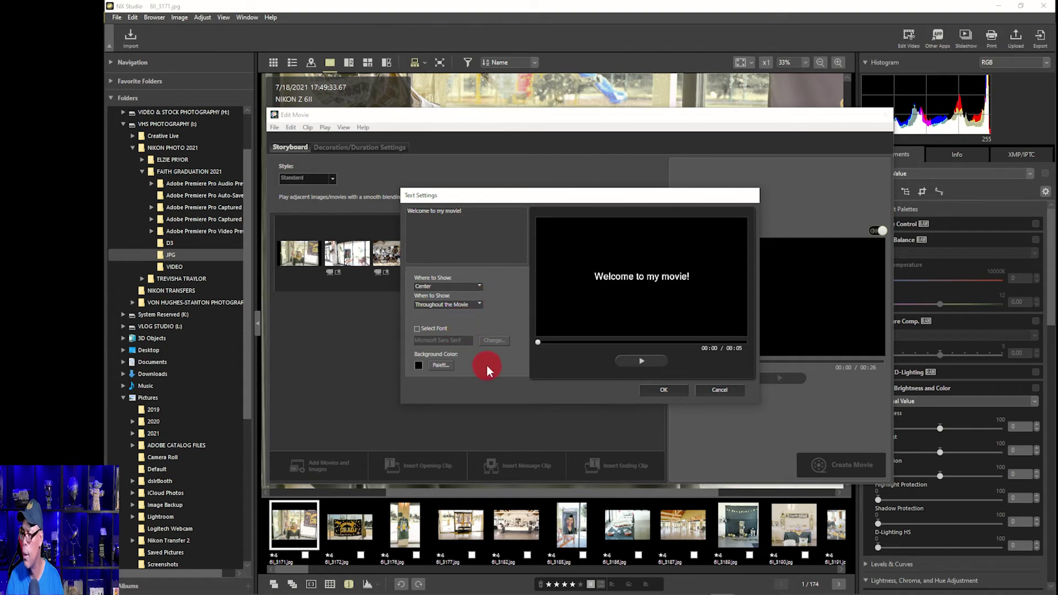
Step: Enable a custom title font and try a different colour swatch in the colour choices
{"action": "left_click", "coordinate": [417, 328]}
{"action": "left_click", "coordinate": [437, 365]}
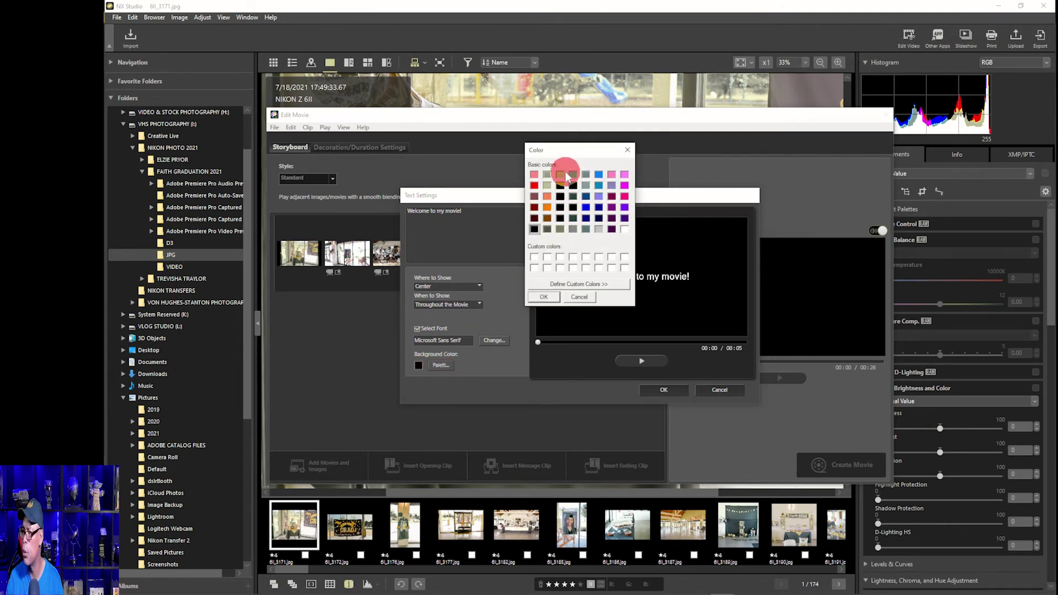
{"action": "left_click", "coordinate": [563, 176]}
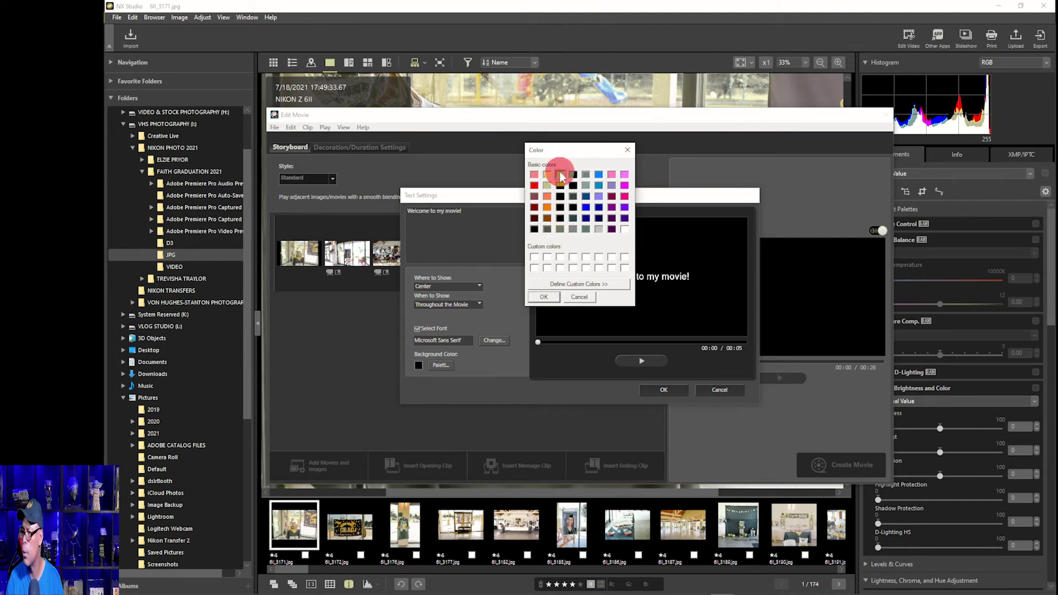
{"action": "left_click", "coordinate": [543, 296]}
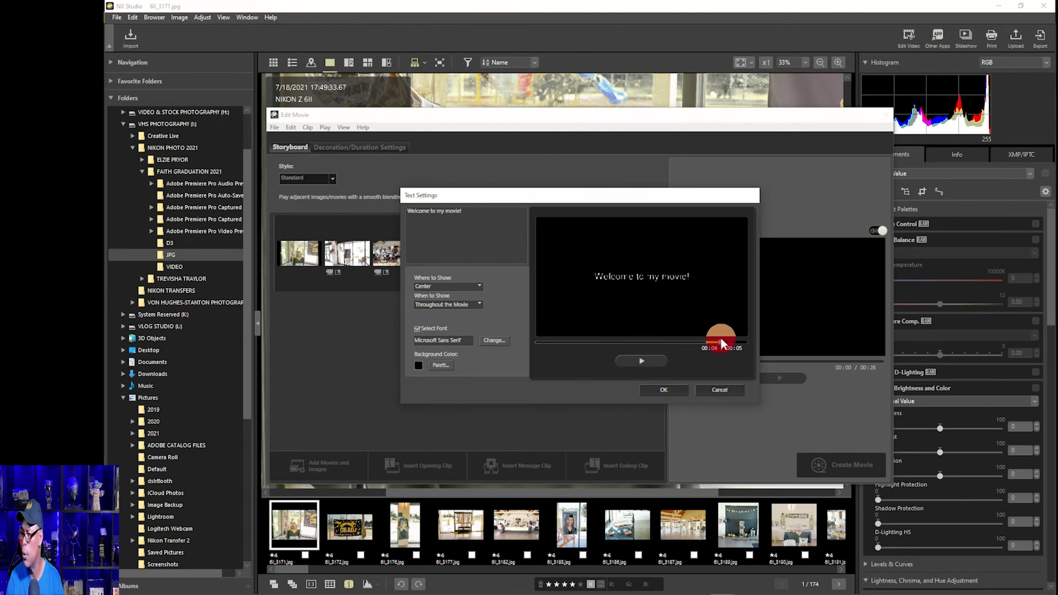
Step: Preview the 'Welcome to my movie!' title and confirm the opening clip settings
{"action": "mouse_move", "coordinate": [672, 339]}
{"action": "left_mouse_down"}
{"action": "mouse_move", "coordinate": [611, 345]}
{"action": "mouse_move", "coordinate": [739, 347]}
{"action": "left_mouse_up"}
{"action": "left_click", "coordinate": [638, 357]}
{"action": "left_click", "coordinate": [669, 388]}
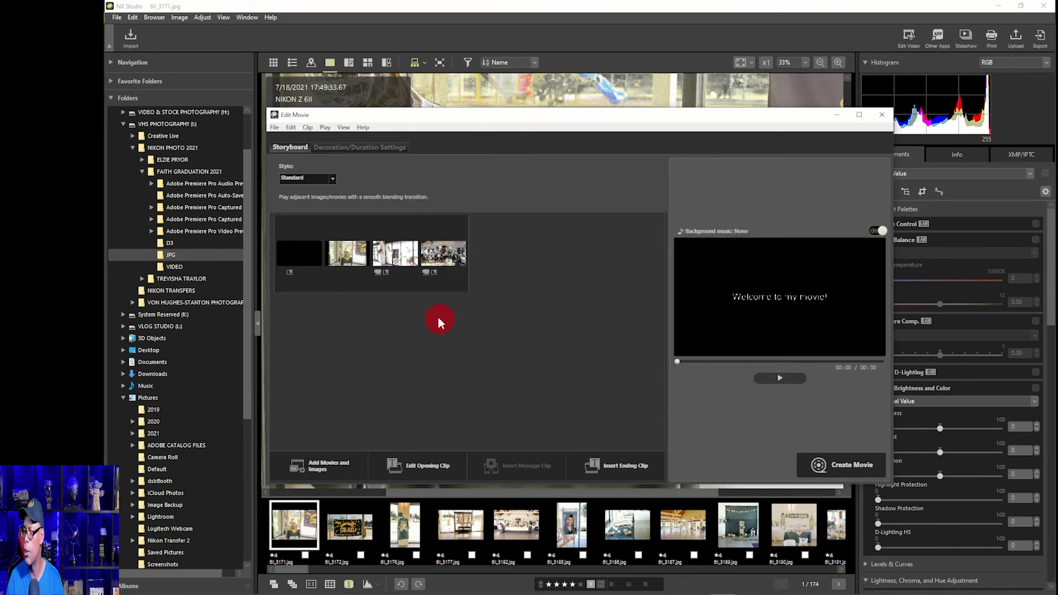
Step: Scrub the preview to the end and insert an ending title clip, reviewing when its text shows
{"action": "left_click", "coordinate": [311, 263]}
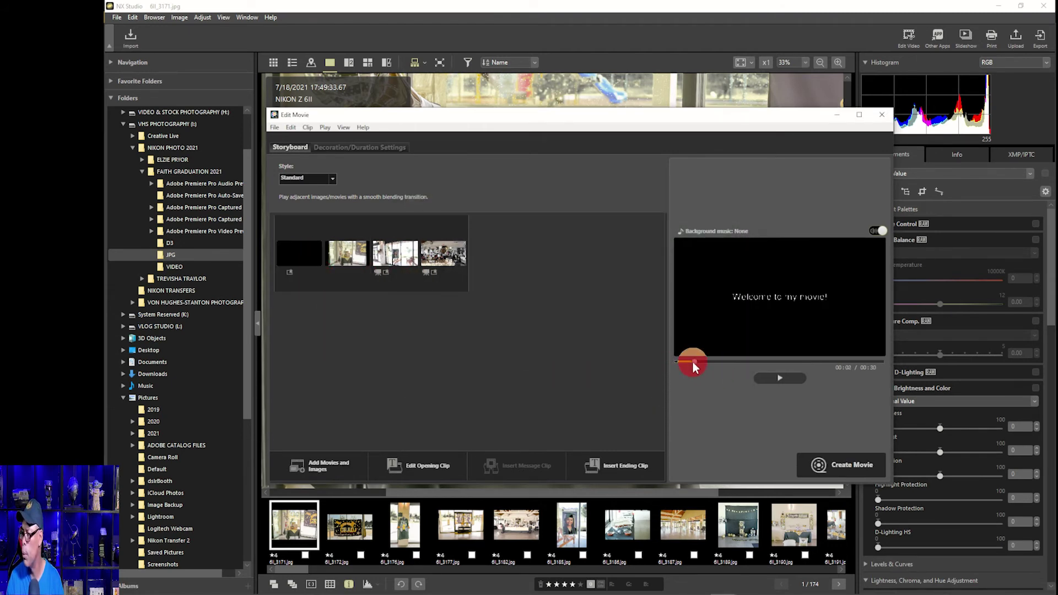
{"action": "left_click_drag", "start_coordinate": [692, 362], "coordinate": [843, 366]}
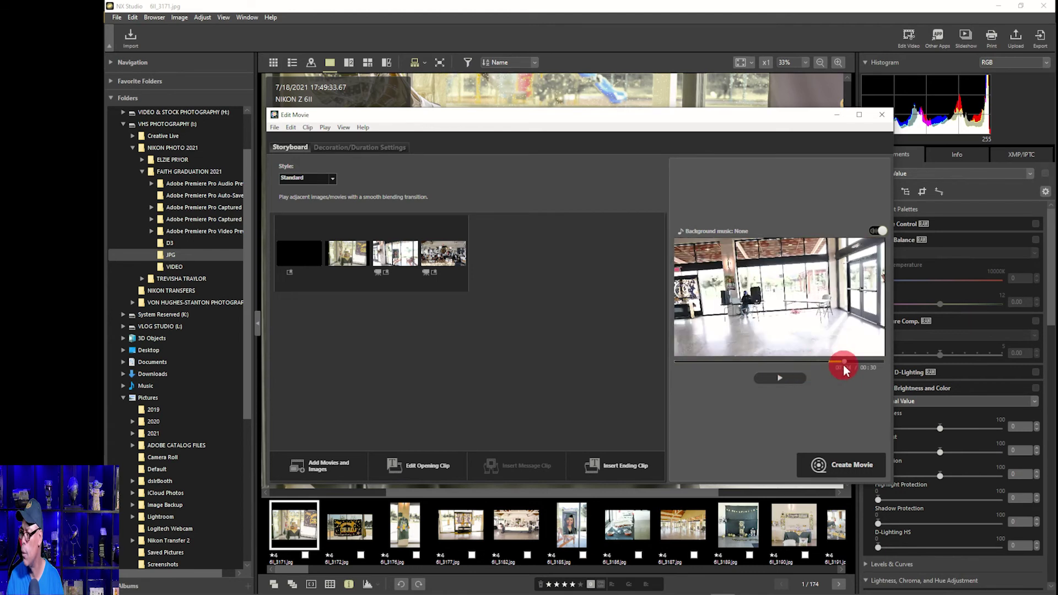
{"action": "left_click_drag", "start_coordinate": [843, 365], "coordinate": [889, 364]}
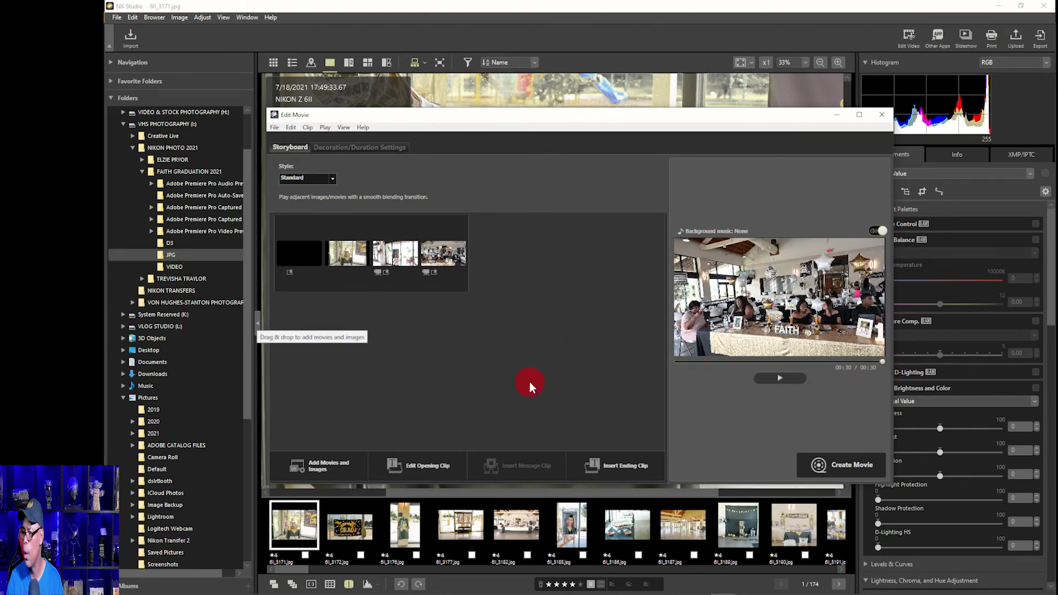
{"action": "left_click", "coordinate": [633, 465]}
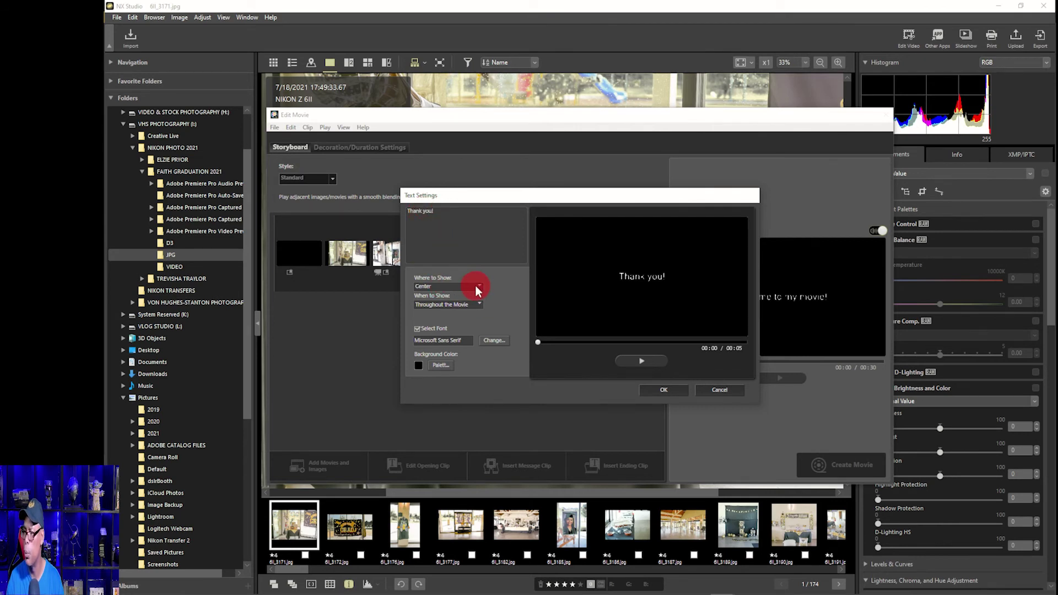
{"action": "left_click", "coordinate": [462, 306]}
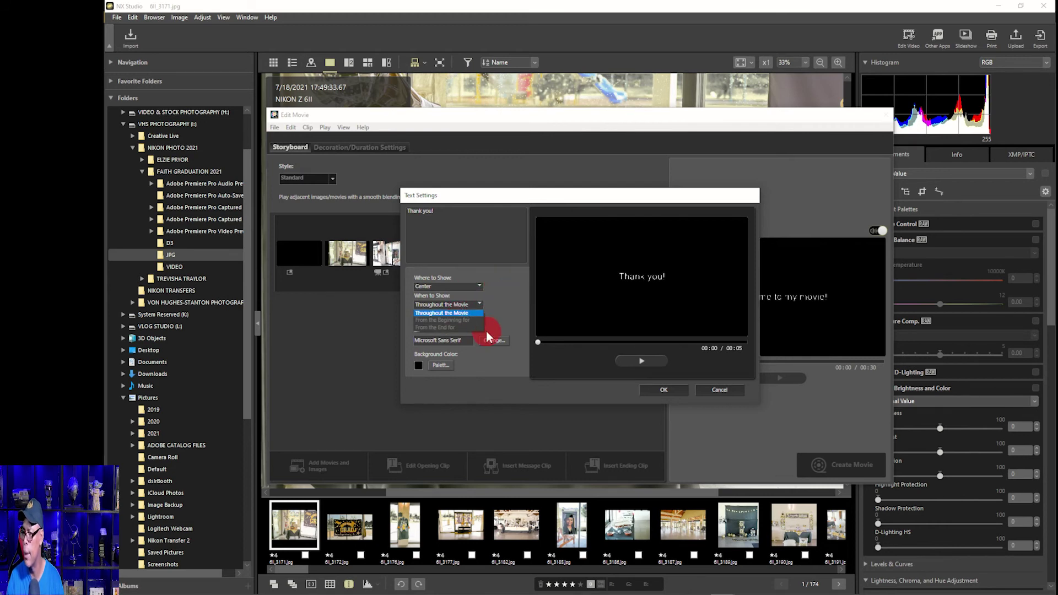
Step: Give the 'Thank you!' ending clip an orange background from the palette and confirm it
{"action": "left_click", "coordinate": [423, 366]}
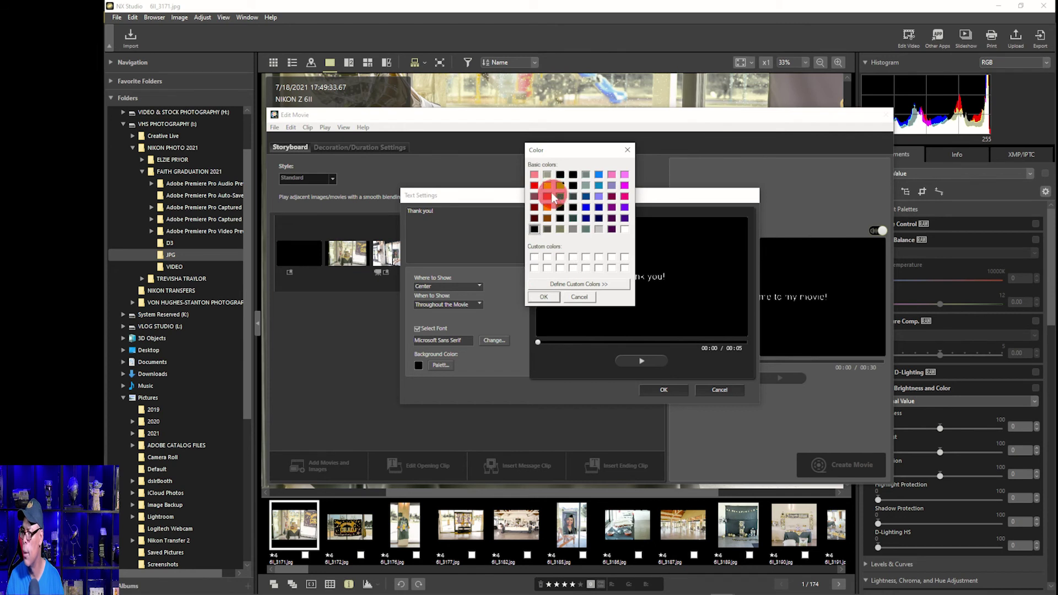
{"action": "left_click", "coordinate": [546, 197]}
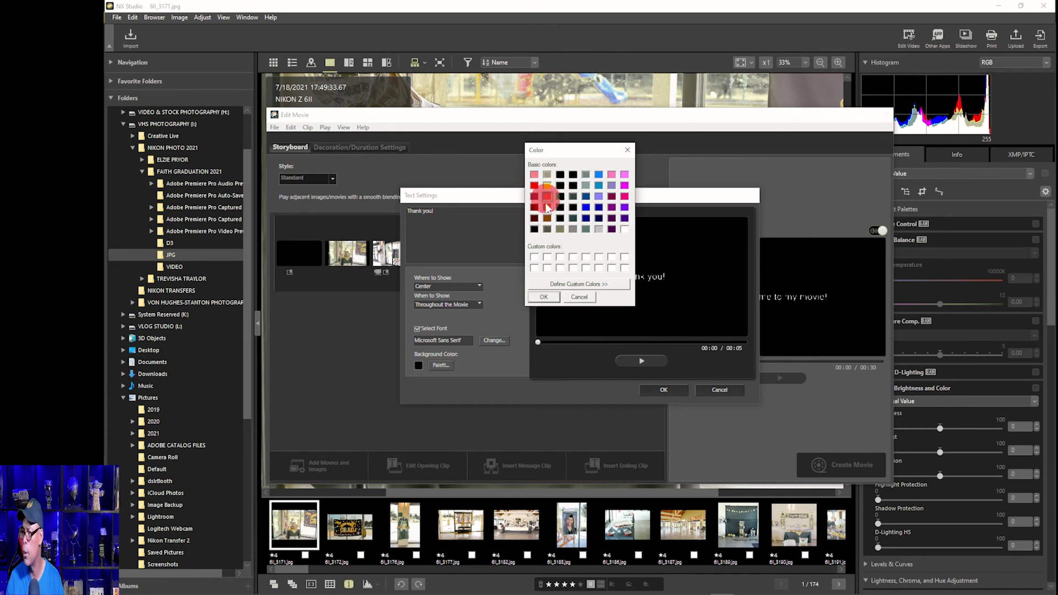
{"action": "left_click", "coordinate": [545, 296]}
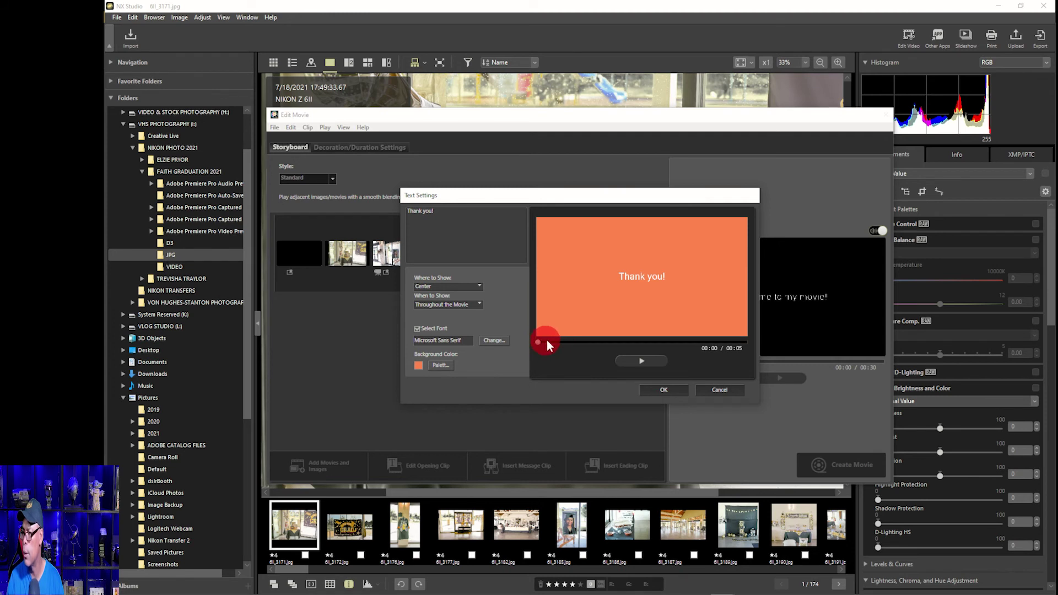
{"action": "left_click", "coordinate": [675, 391]}
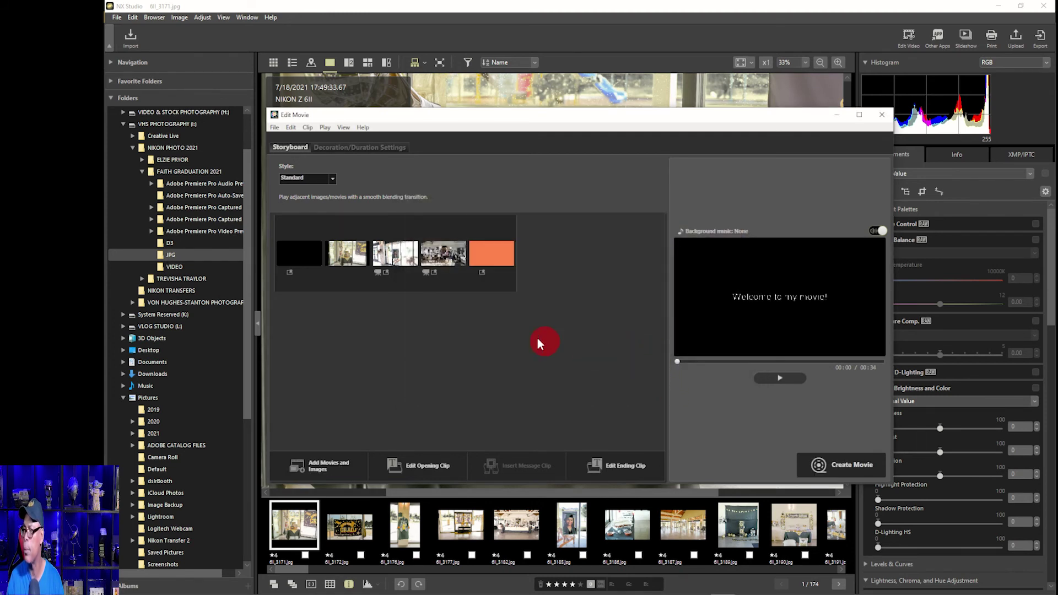
{"action": "mouse_move", "coordinate": [491, 253]}
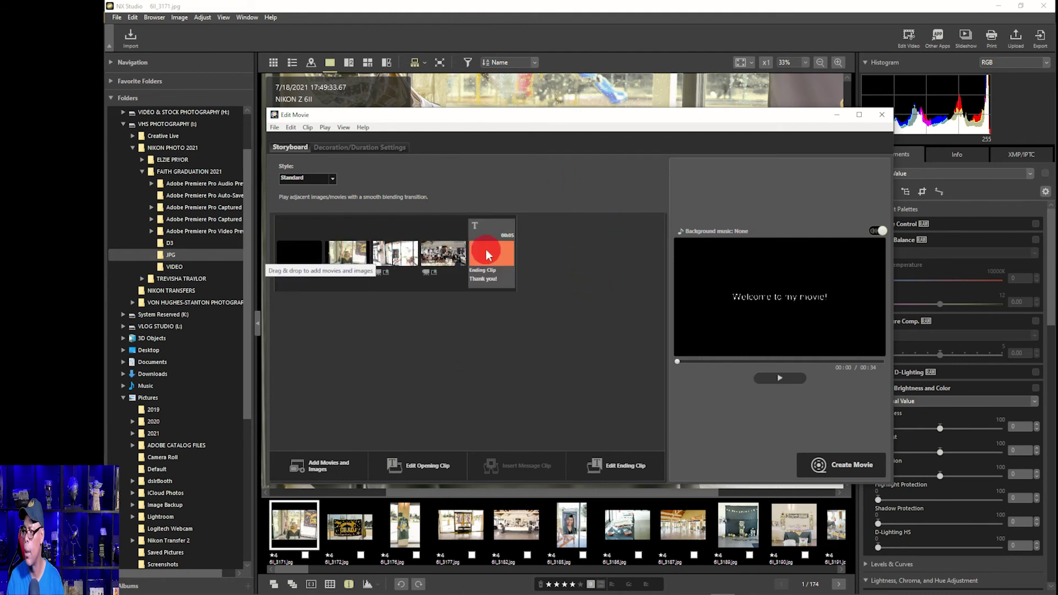
Step: Add Island Beat (60 sec.).wav as background music in the Decoration/Duration Settings
{"action": "left_click", "coordinate": [360, 146]}
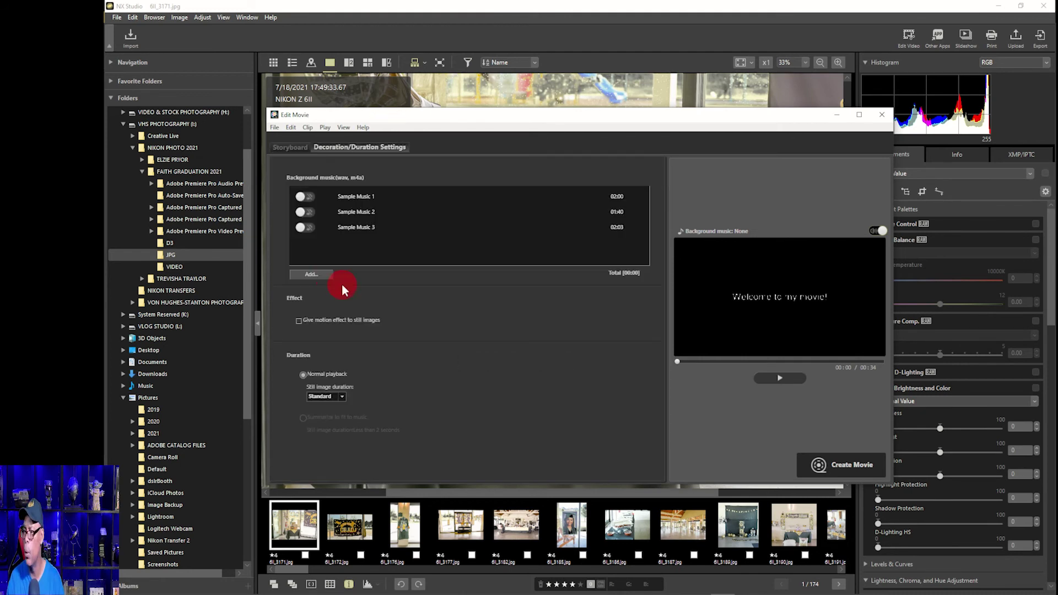
{"action": "left_click", "coordinate": [312, 274]}
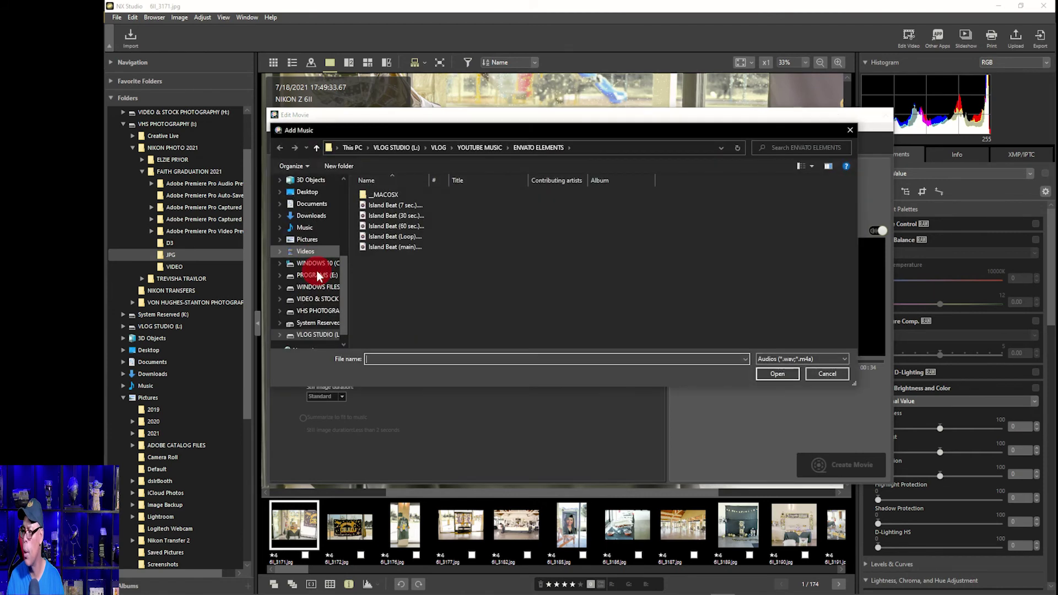
{"action": "left_click", "coordinate": [398, 226]}
{"action": "left_click", "coordinate": [782, 378]}
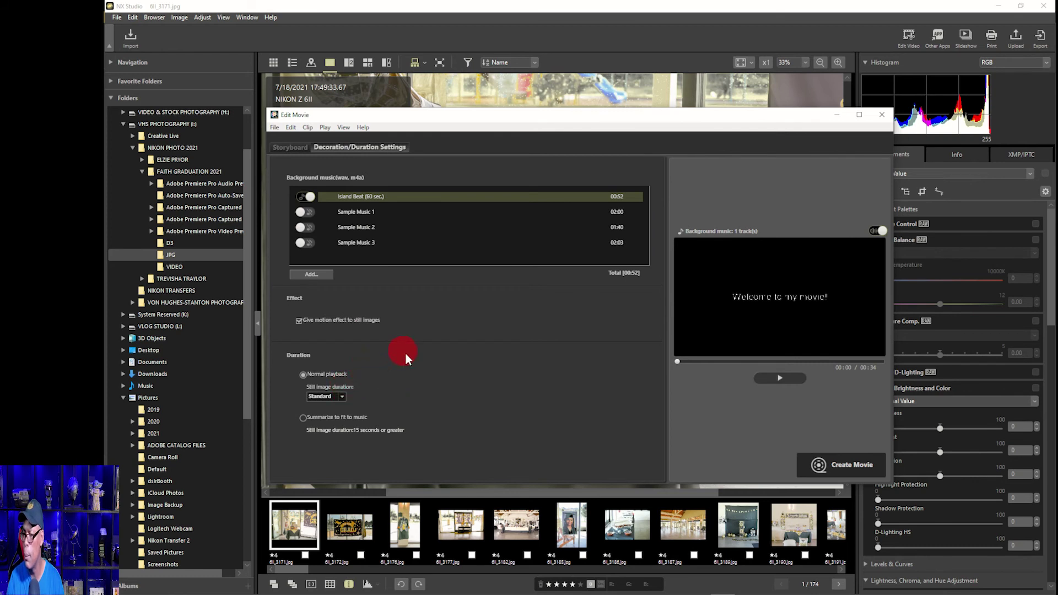
Step: Play the movie preview with music, toggling the background music off and back on
{"action": "left_click", "coordinate": [779, 379]}
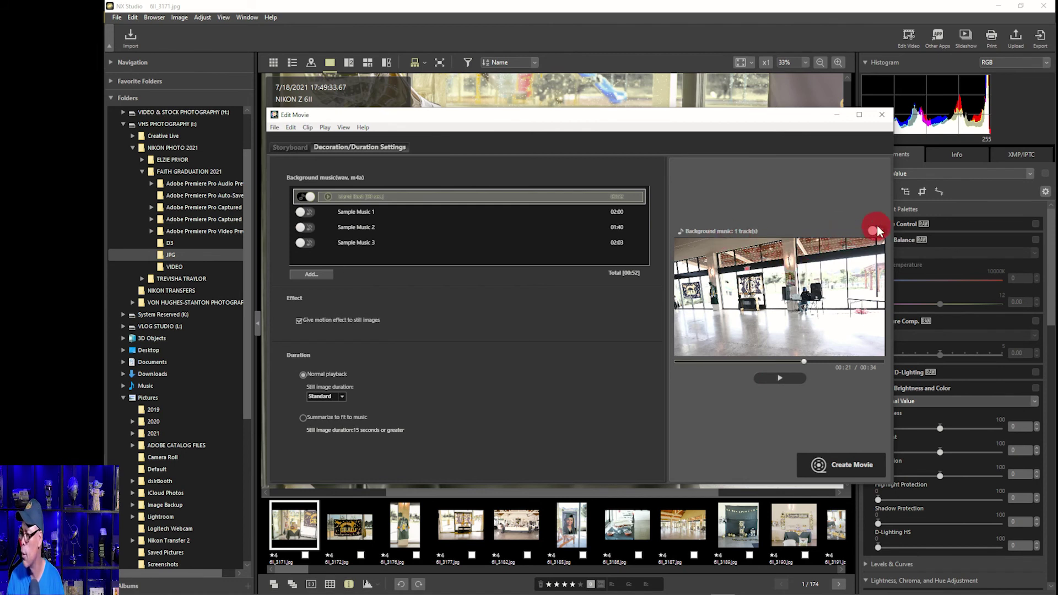
{"action": "left_click", "coordinate": [873, 230]}
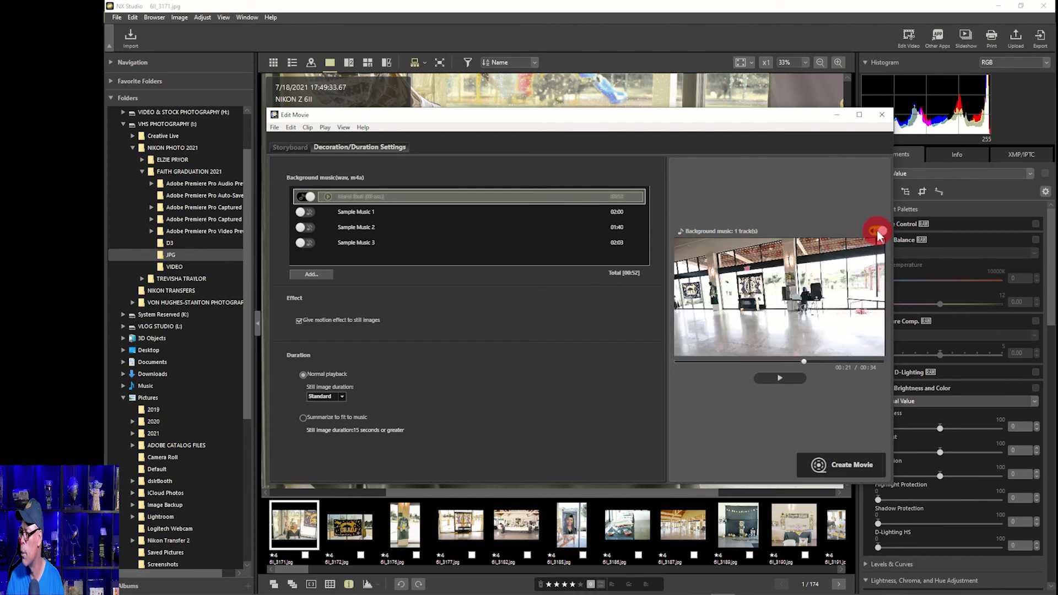
{"action": "left_click", "coordinate": [878, 231]}
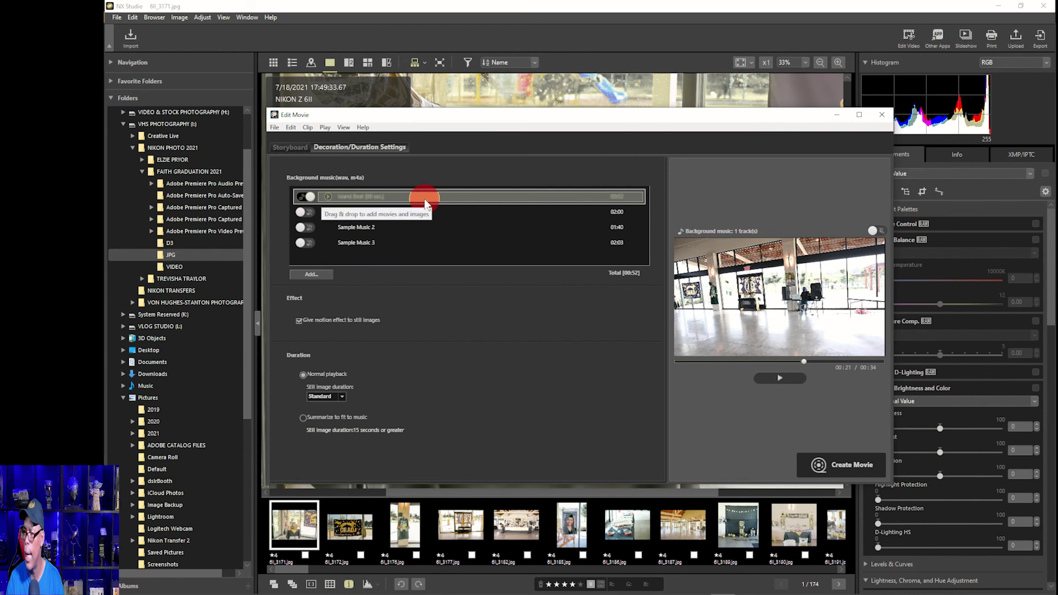
{"action": "left_click", "coordinate": [876, 229]}
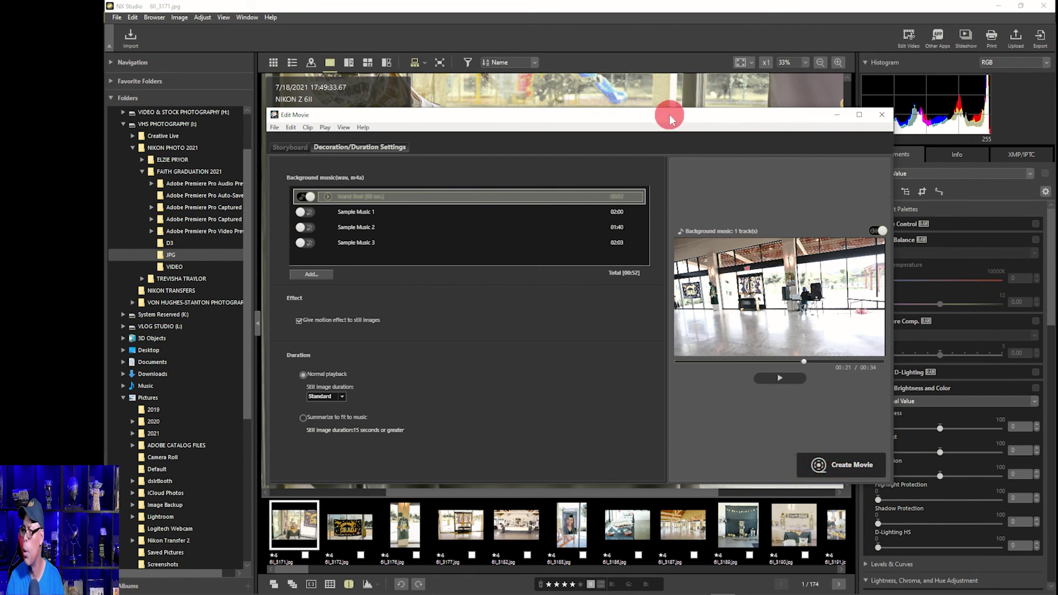
Step: Move the Edit Movie window lower and return to the Storyboard view
{"action": "mouse_move", "coordinate": [669, 114]}
{"action": "left_mouse_down"}
{"action": "mouse_move", "coordinate": [783, 191]}
{"action": "mouse_move", "coordinate": [709, 141]}
{"action": "left_mouse_up"}
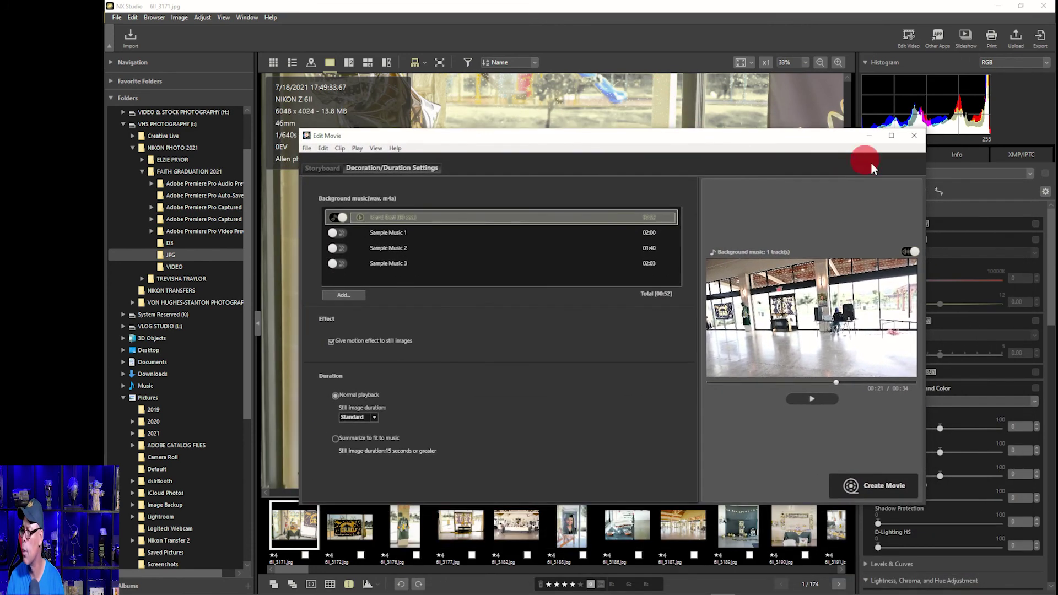
{"action": "left_click", "coordinate": [331, 169]}
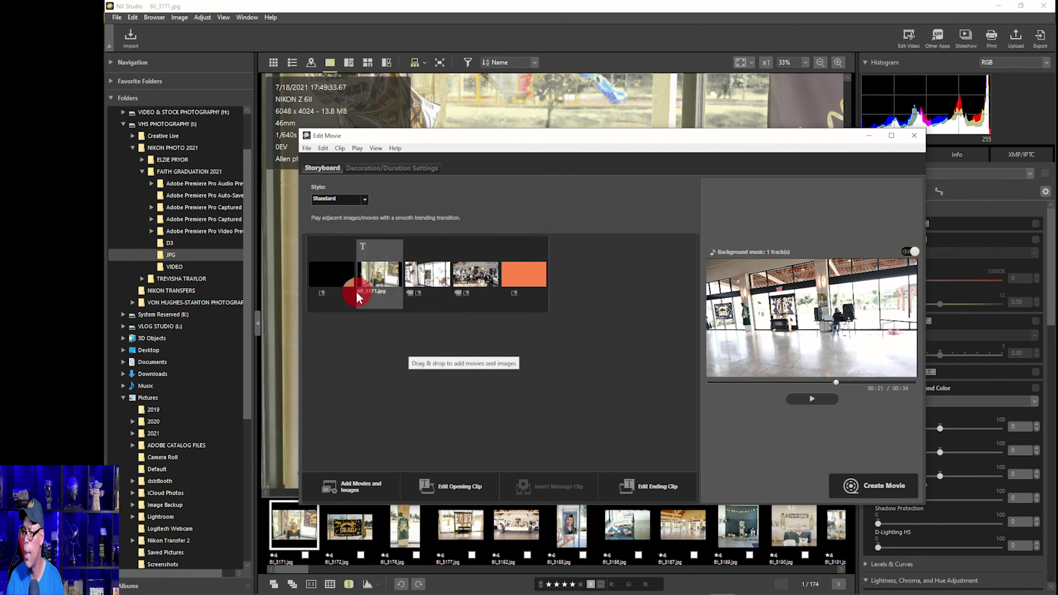